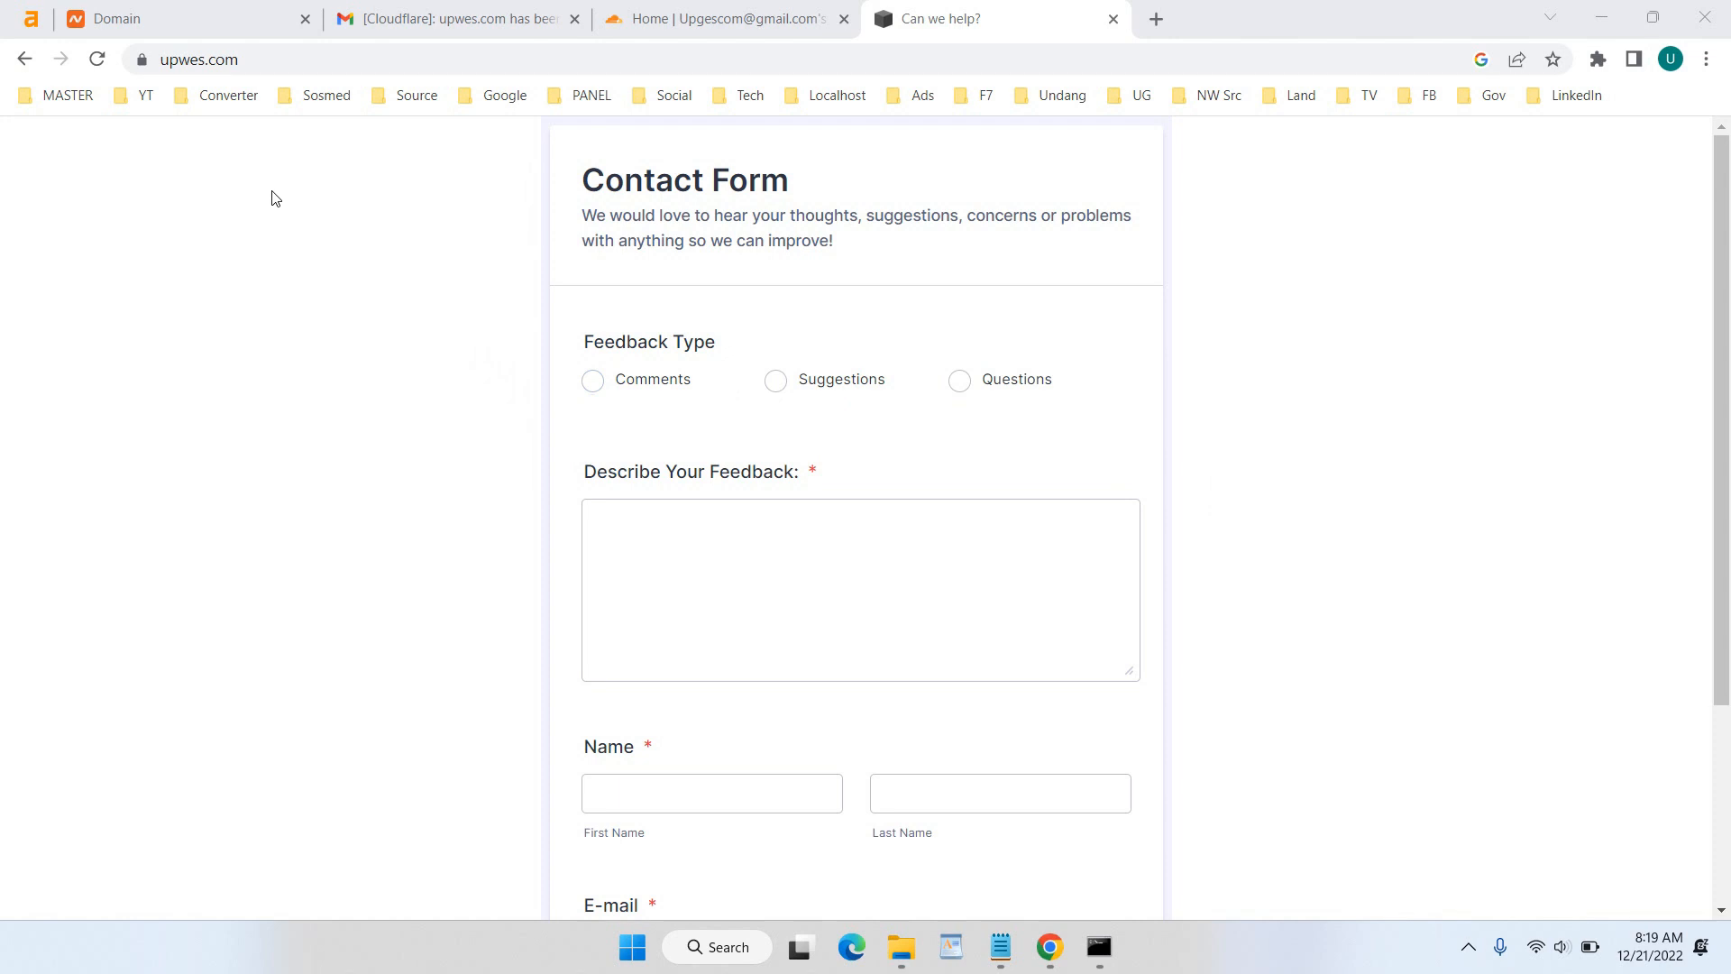
Step: Open the SSL/TLS overview of the upwes.com site in Cloudflare and review its encryption mode settings
{"action": "left_click", "coordinate": [693, 27]}
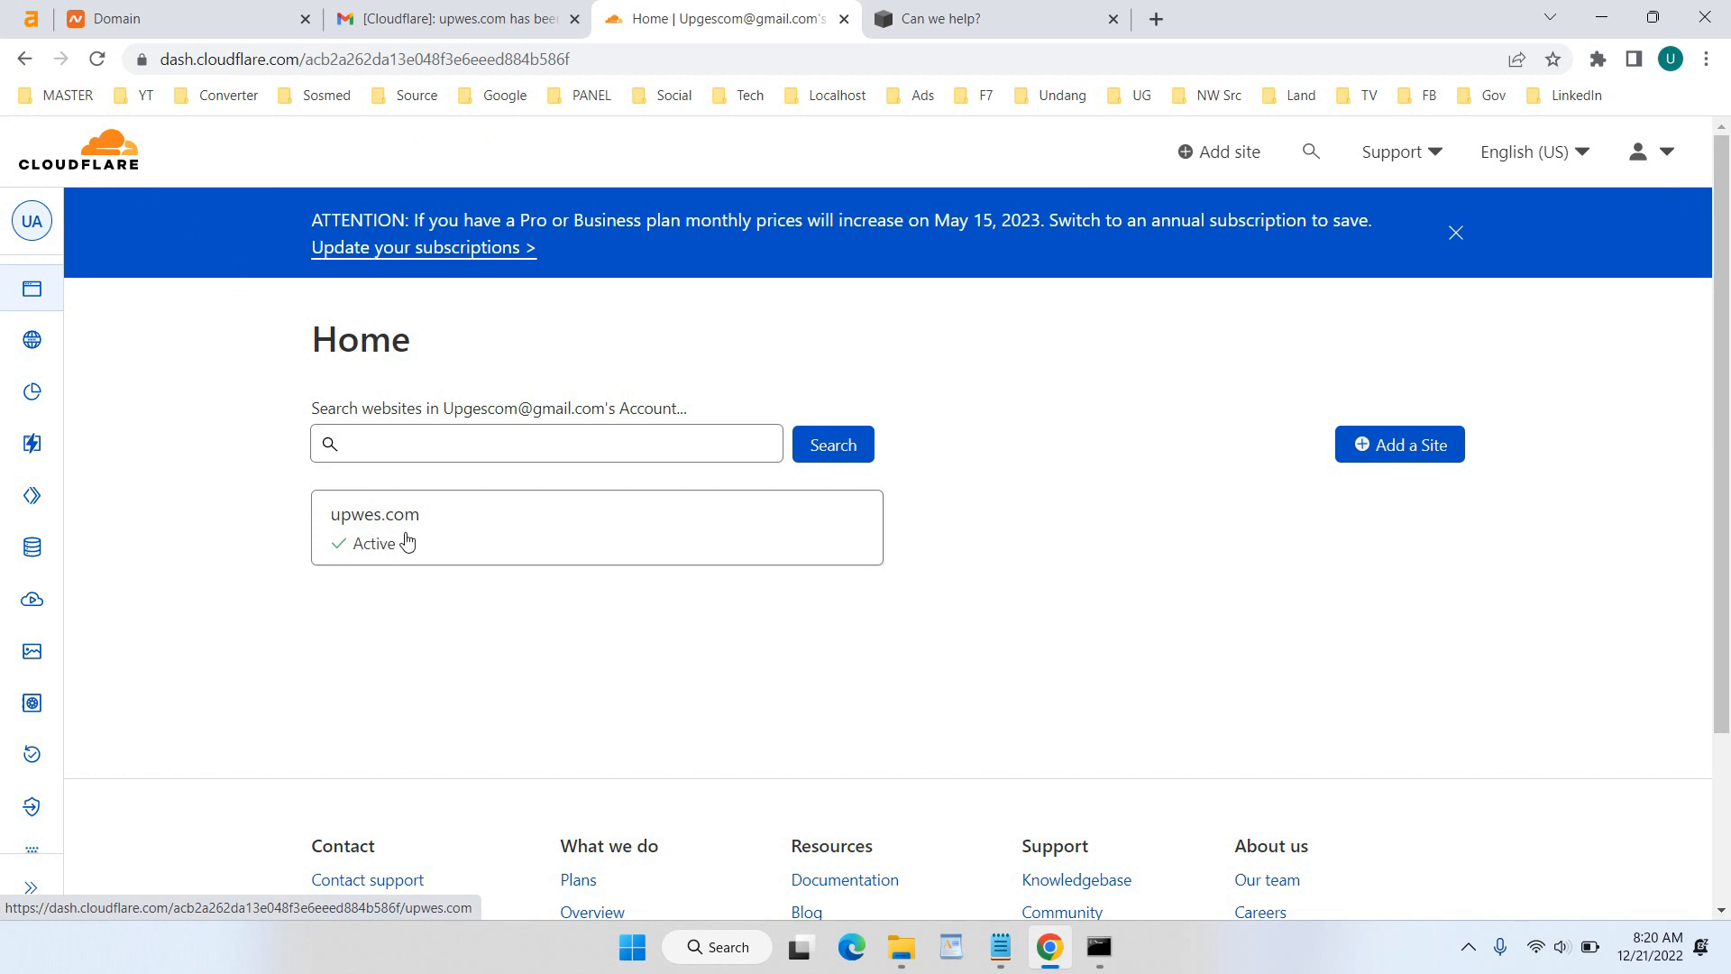
{"action": "left_click", "coordinate": [406, 541]}
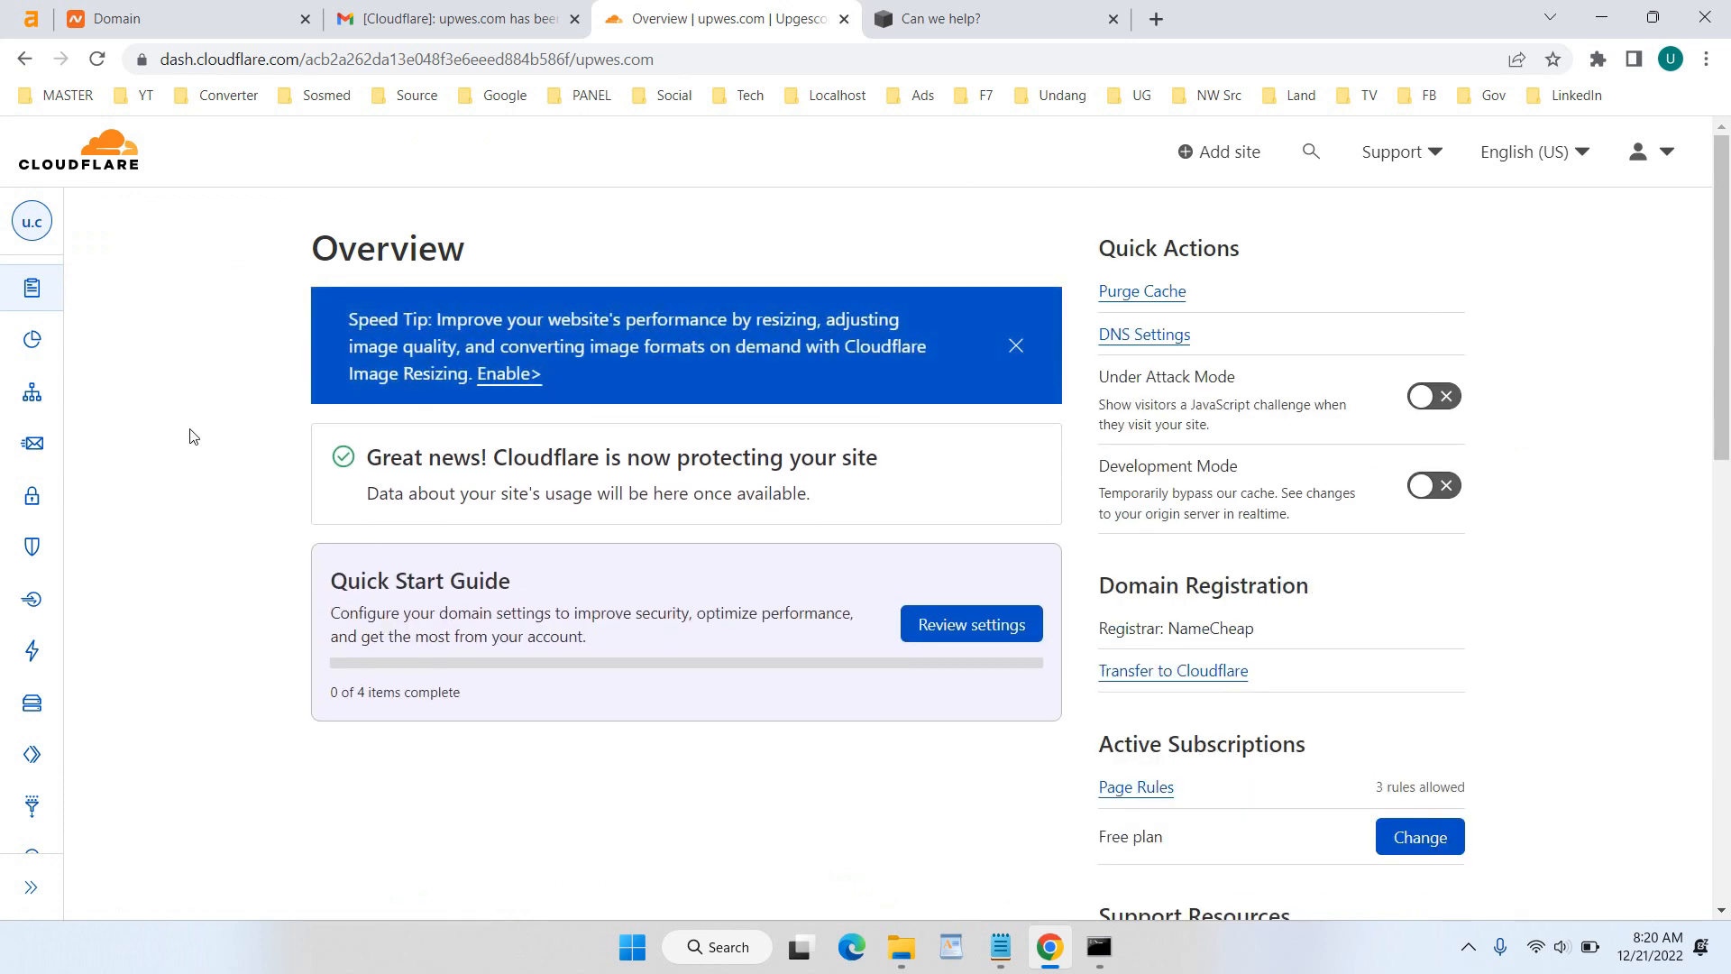
{"action": "mouse_move", "coordinate": [31, 396]}
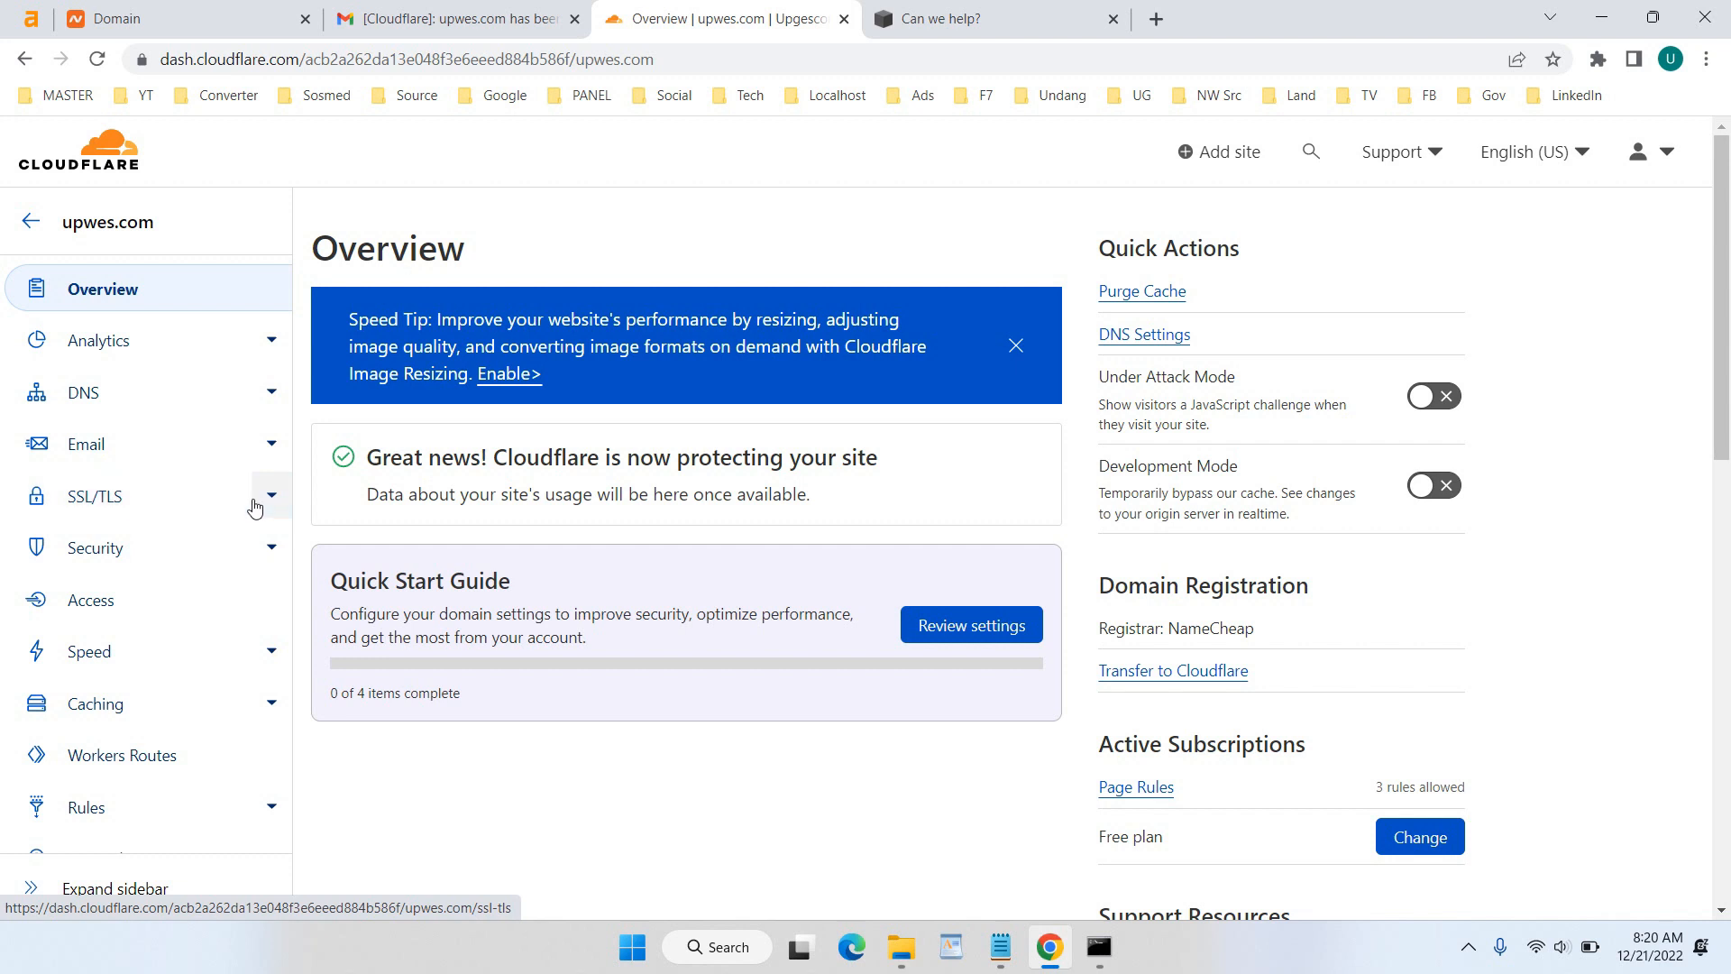
{"action": "left_click", "coordinate": [263, 502]}
{"action": "left_click", "coordinate": [108, 541]}
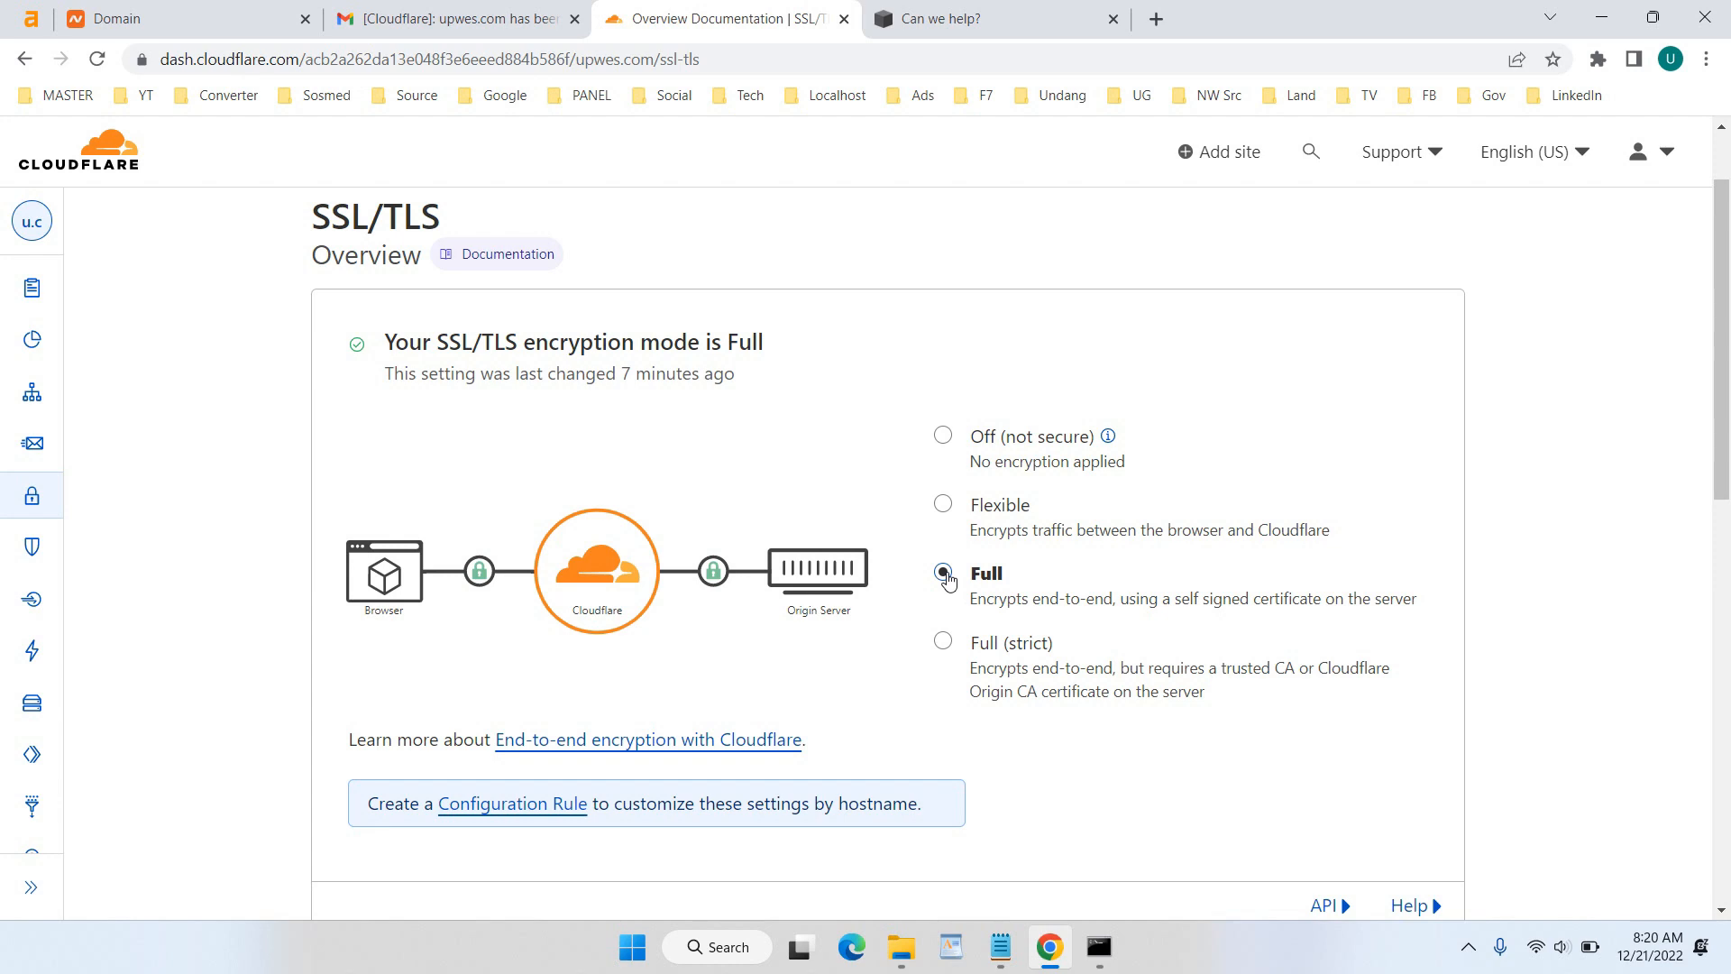
{"action": "scroll", "coordinate": [946, 578], "scroll_direction": "down", "scroll_amount": 1}
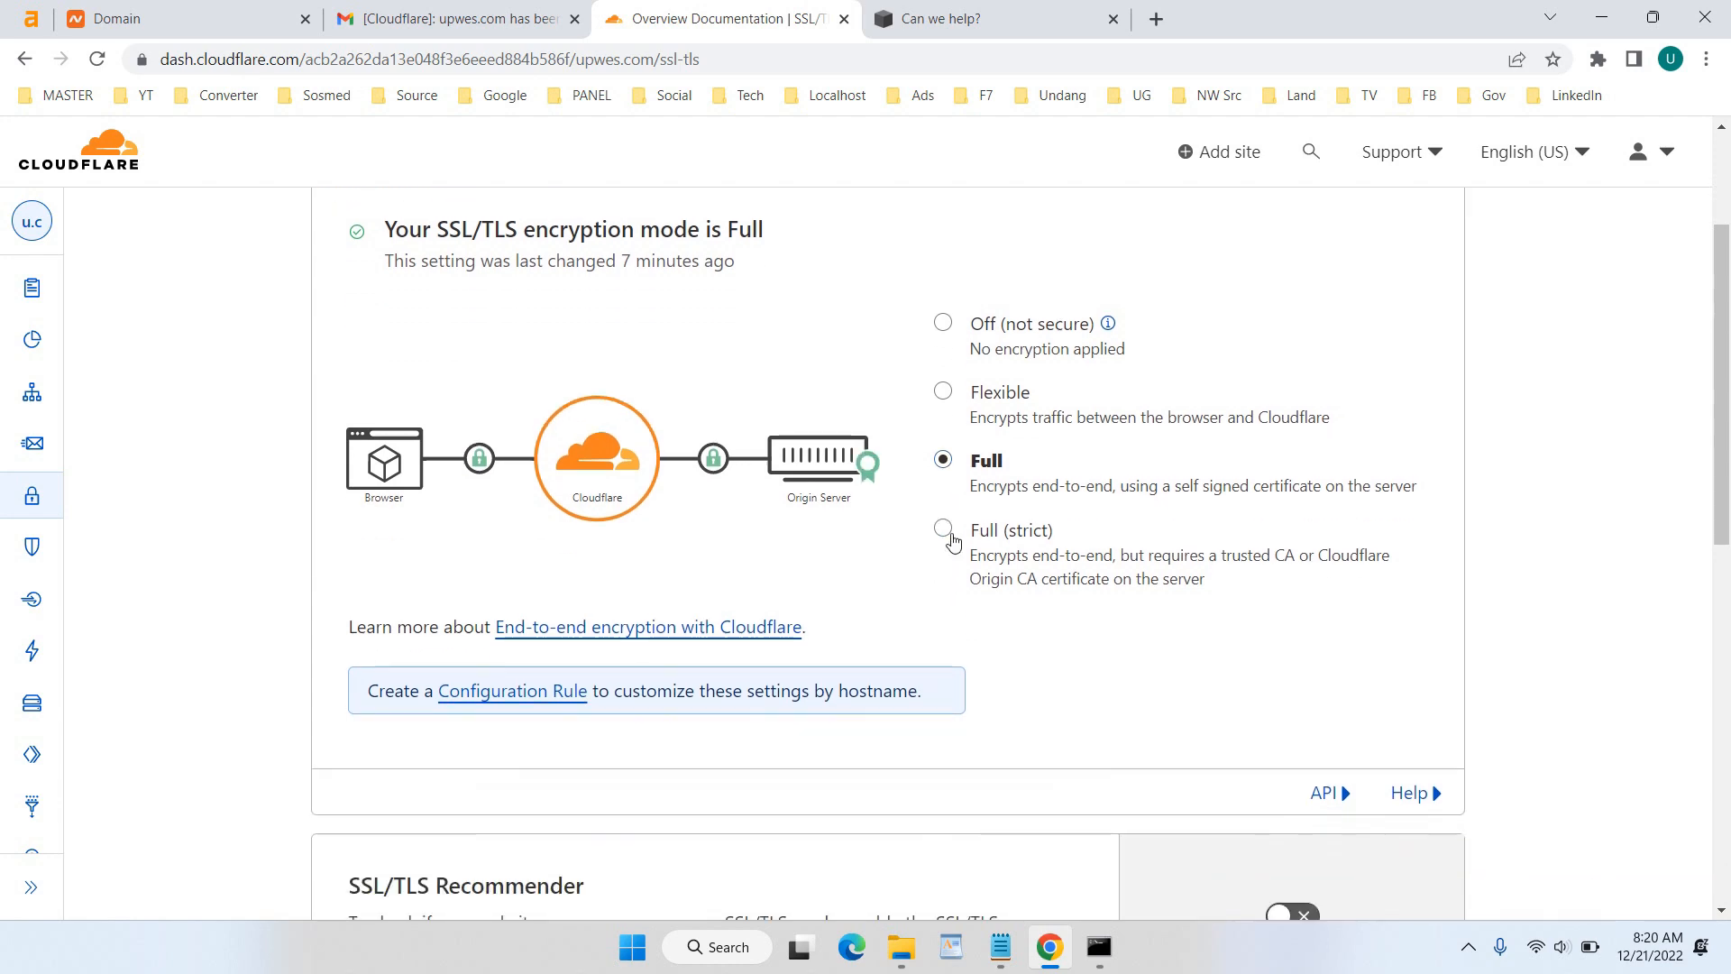
{"action": "scroll", "coordinate": [940, 462], "scroll_direction": "down", "scroll_amount": 8}
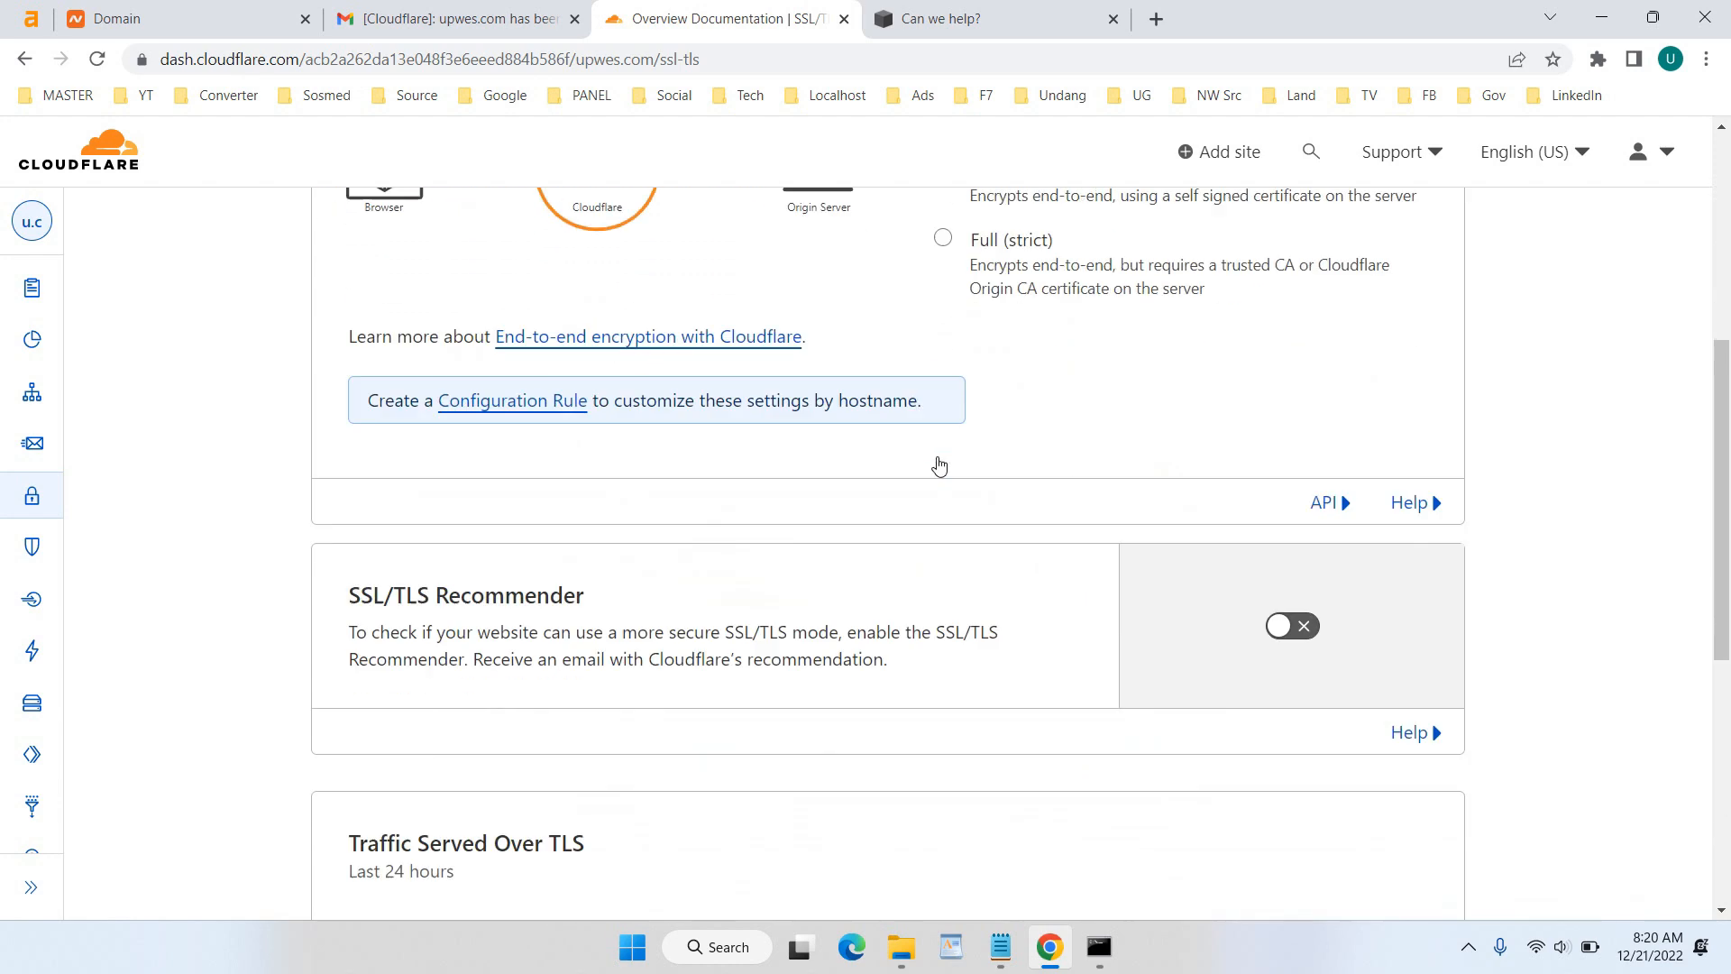
Step: Create a client certificate for upwes.com with a Cloudflare-generated RSA (2048) private key and CSR, valid for 10 years
{"action": "mouse_move", "coordinate": [59, 492]}
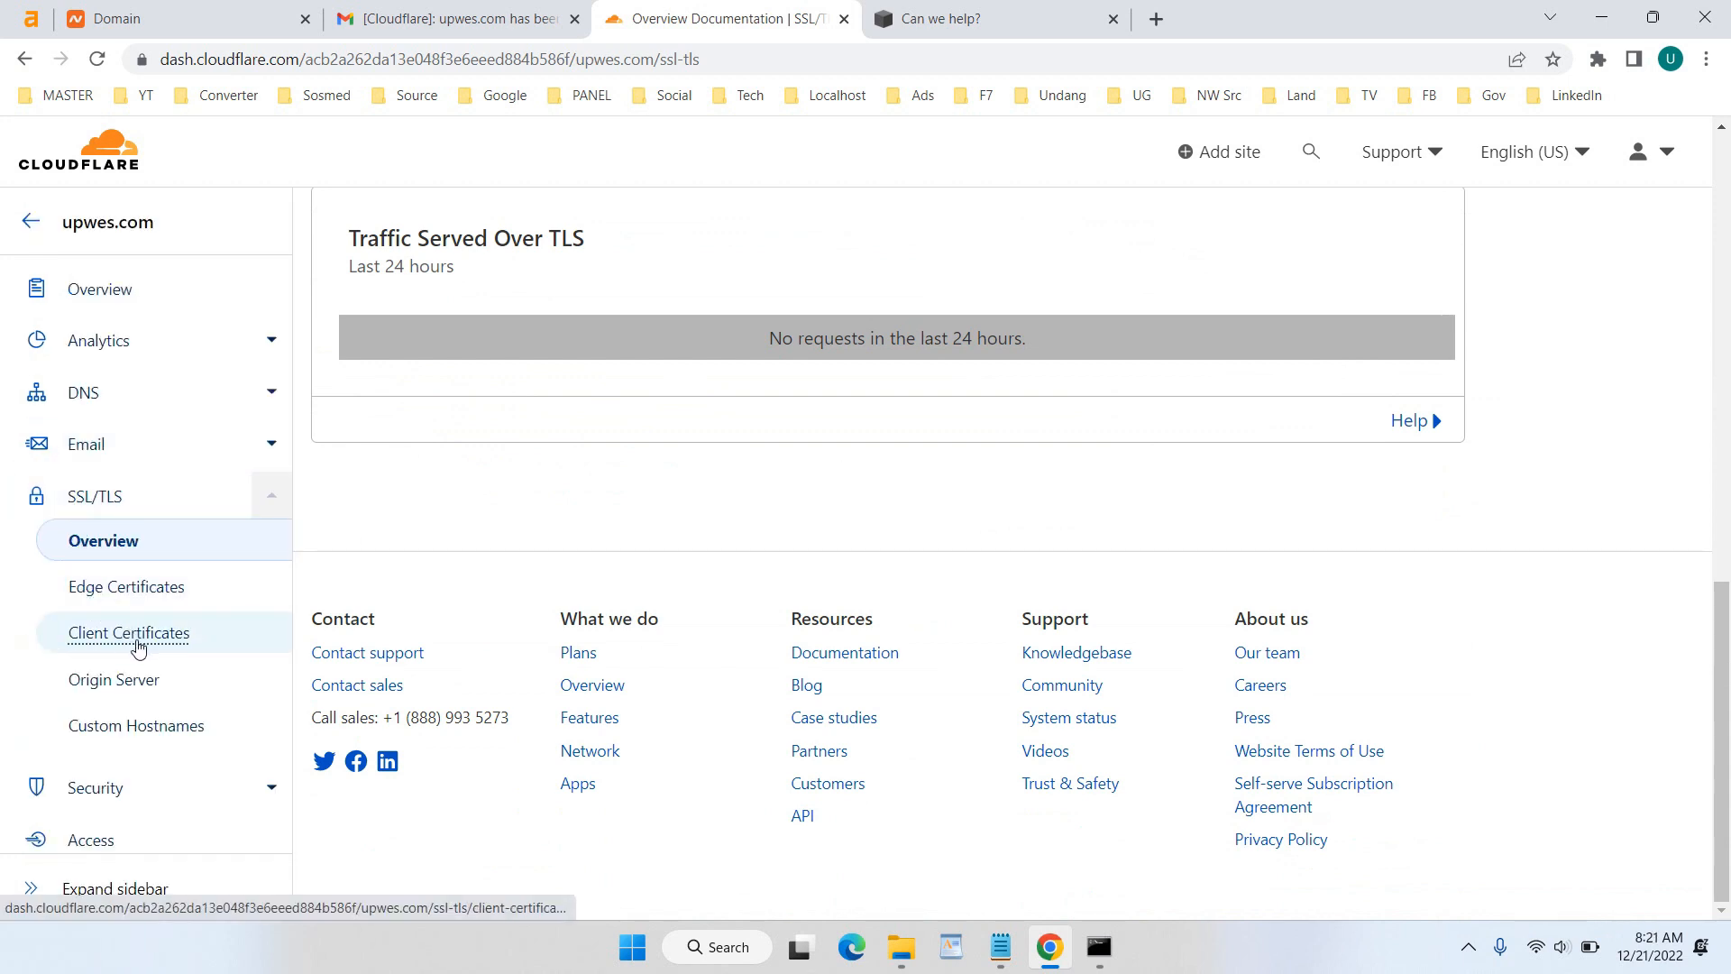
{"action": "left_click", "coordinate": [137, 647]}
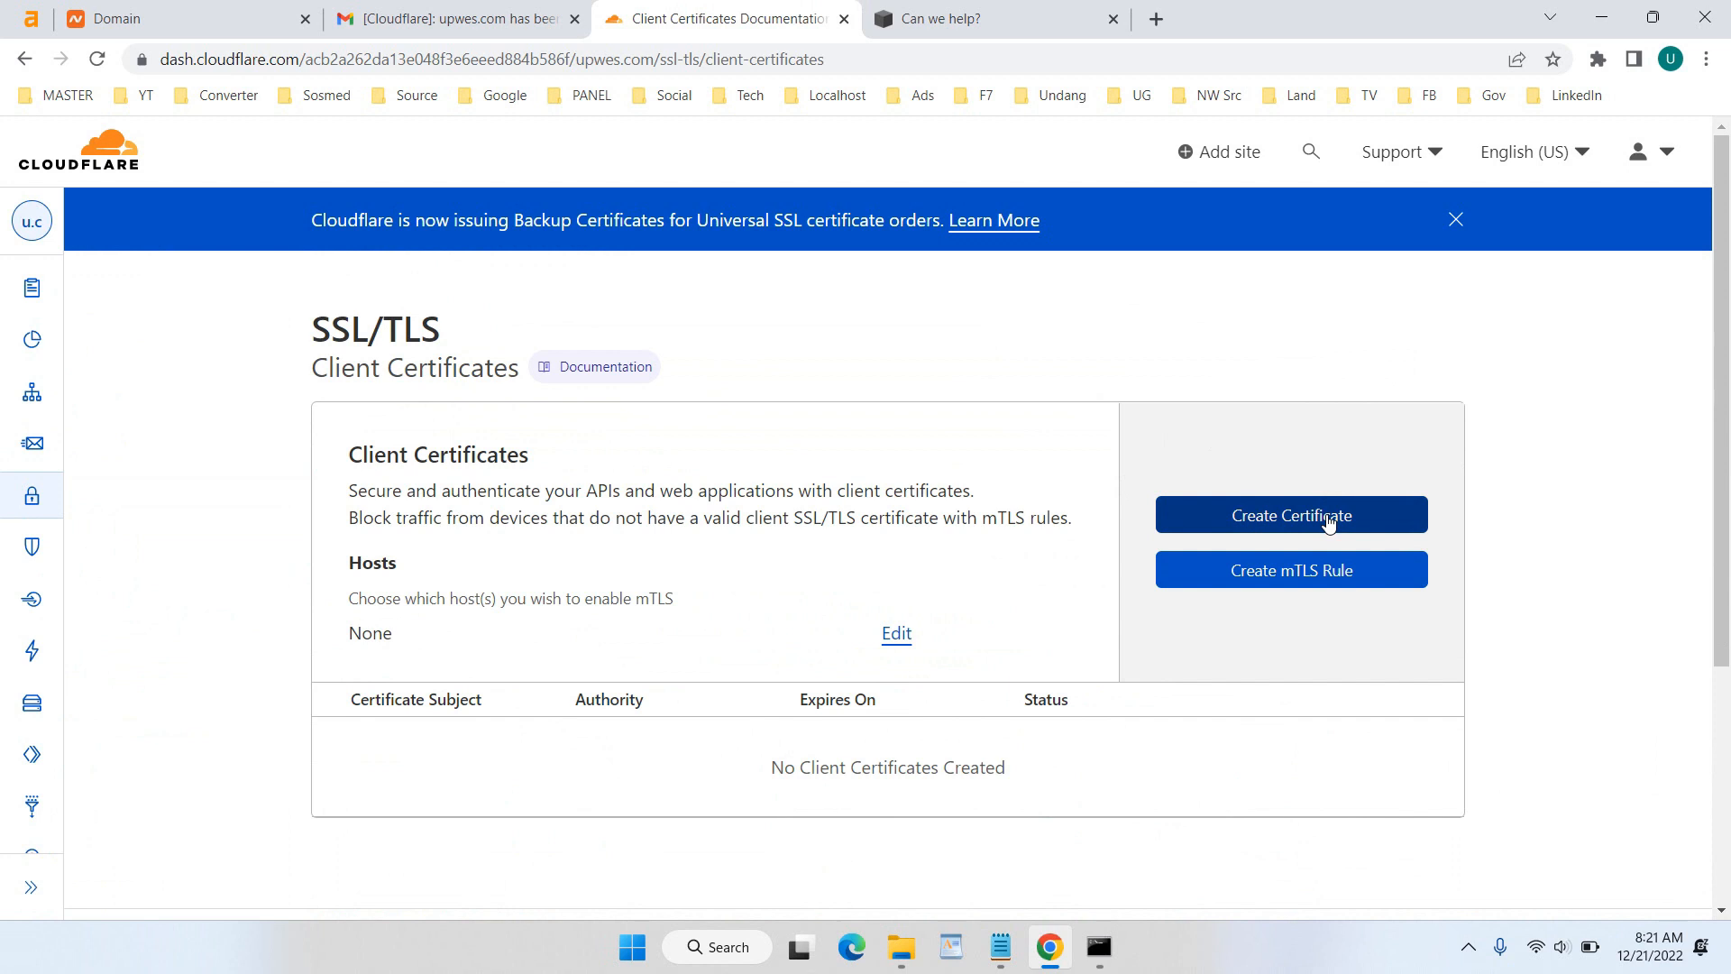
{"action": "left_click", "coordinate": [1328, 523]}
{"action": "scroll", "coordinate": [1328, 523], "scroll_direction": "down", "scroll_amount": 4}
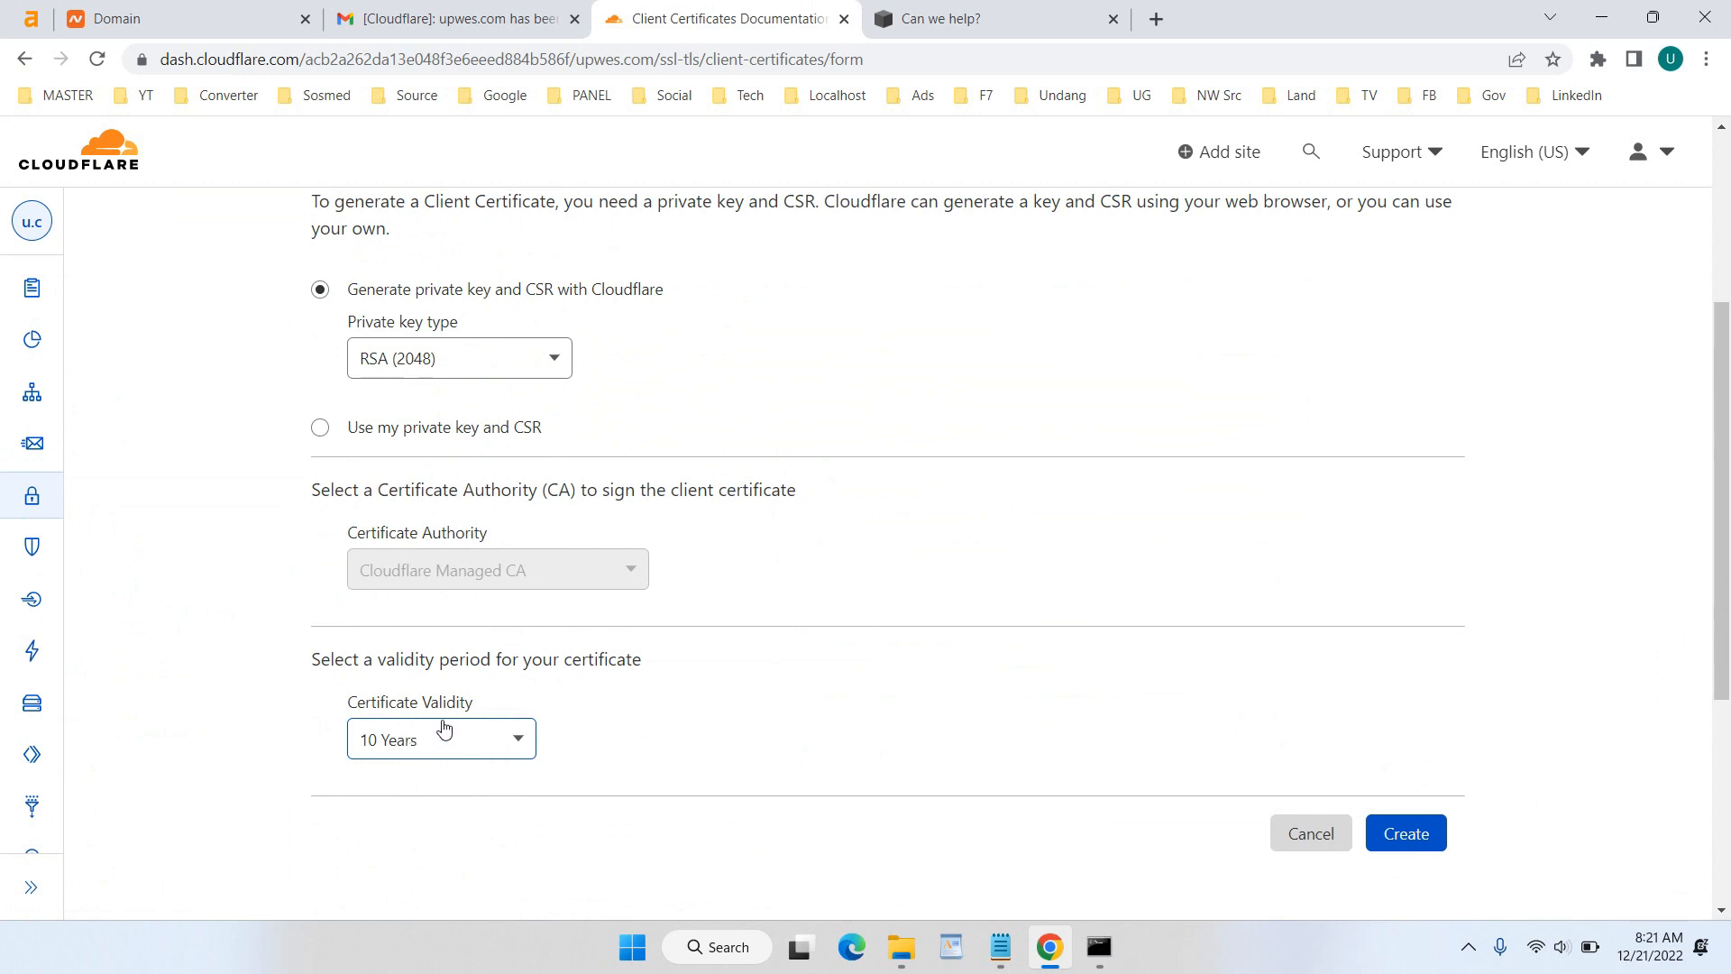
{"action": "left_click", "coordinate": [1416, 837]}
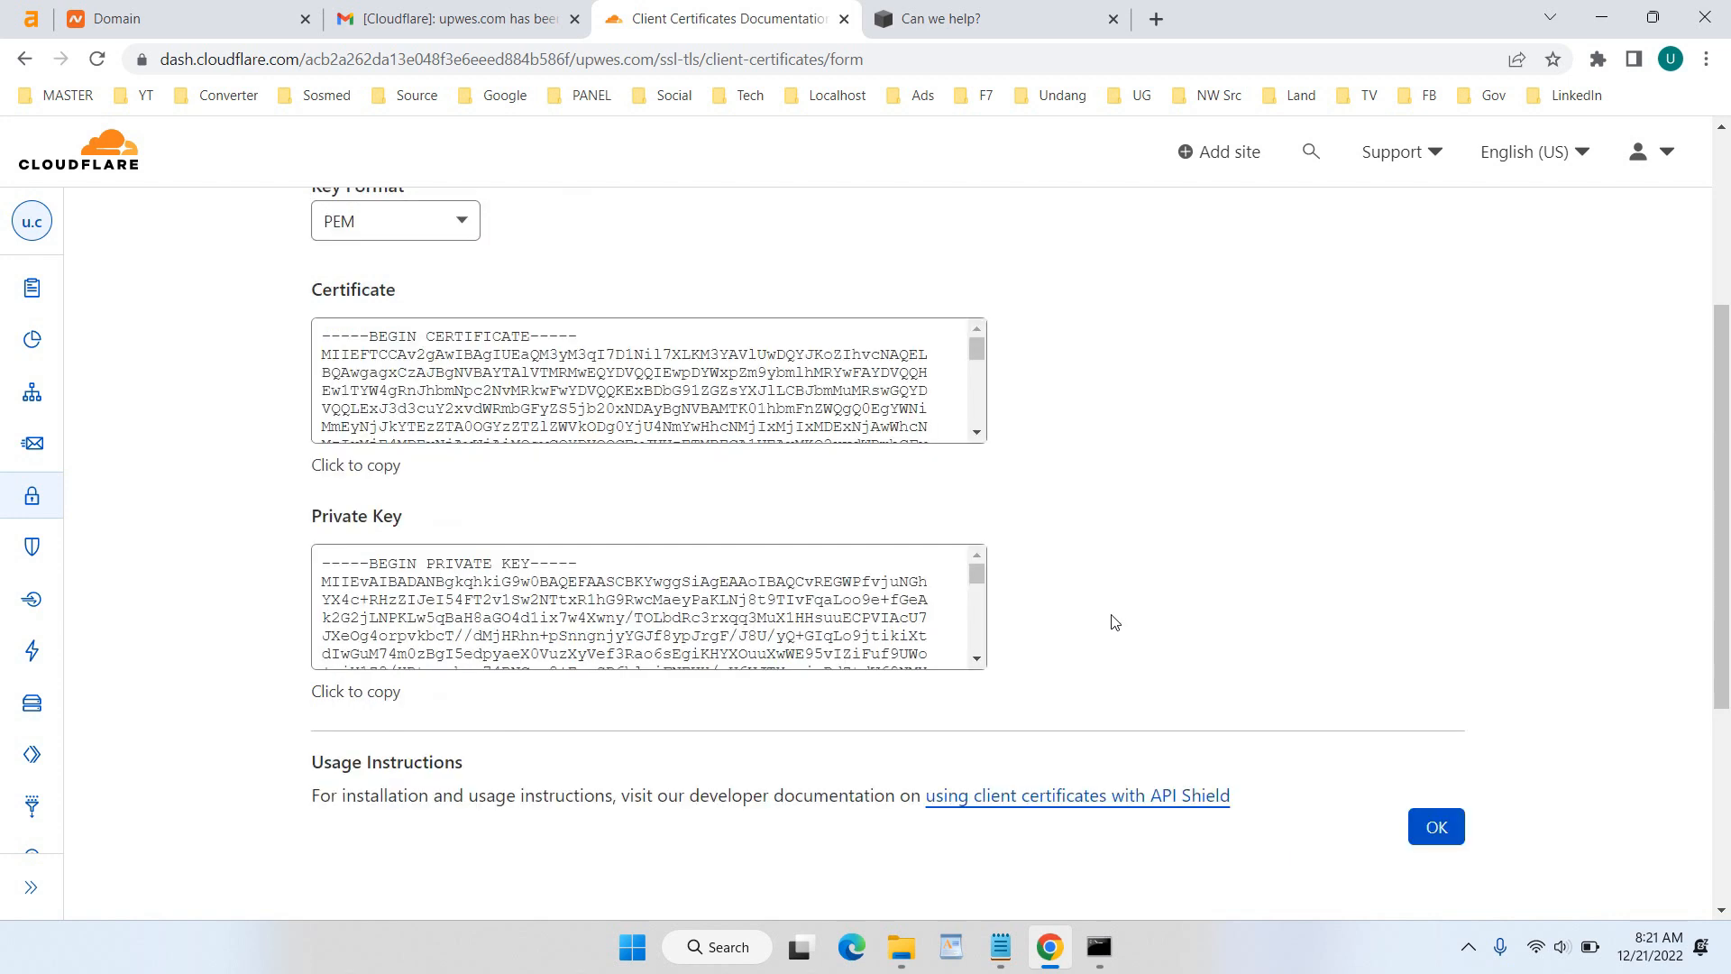
{"action": "scroll", "coordinate": [1114, 622], "scroll_direction": "up", "scroll_amount": 3}
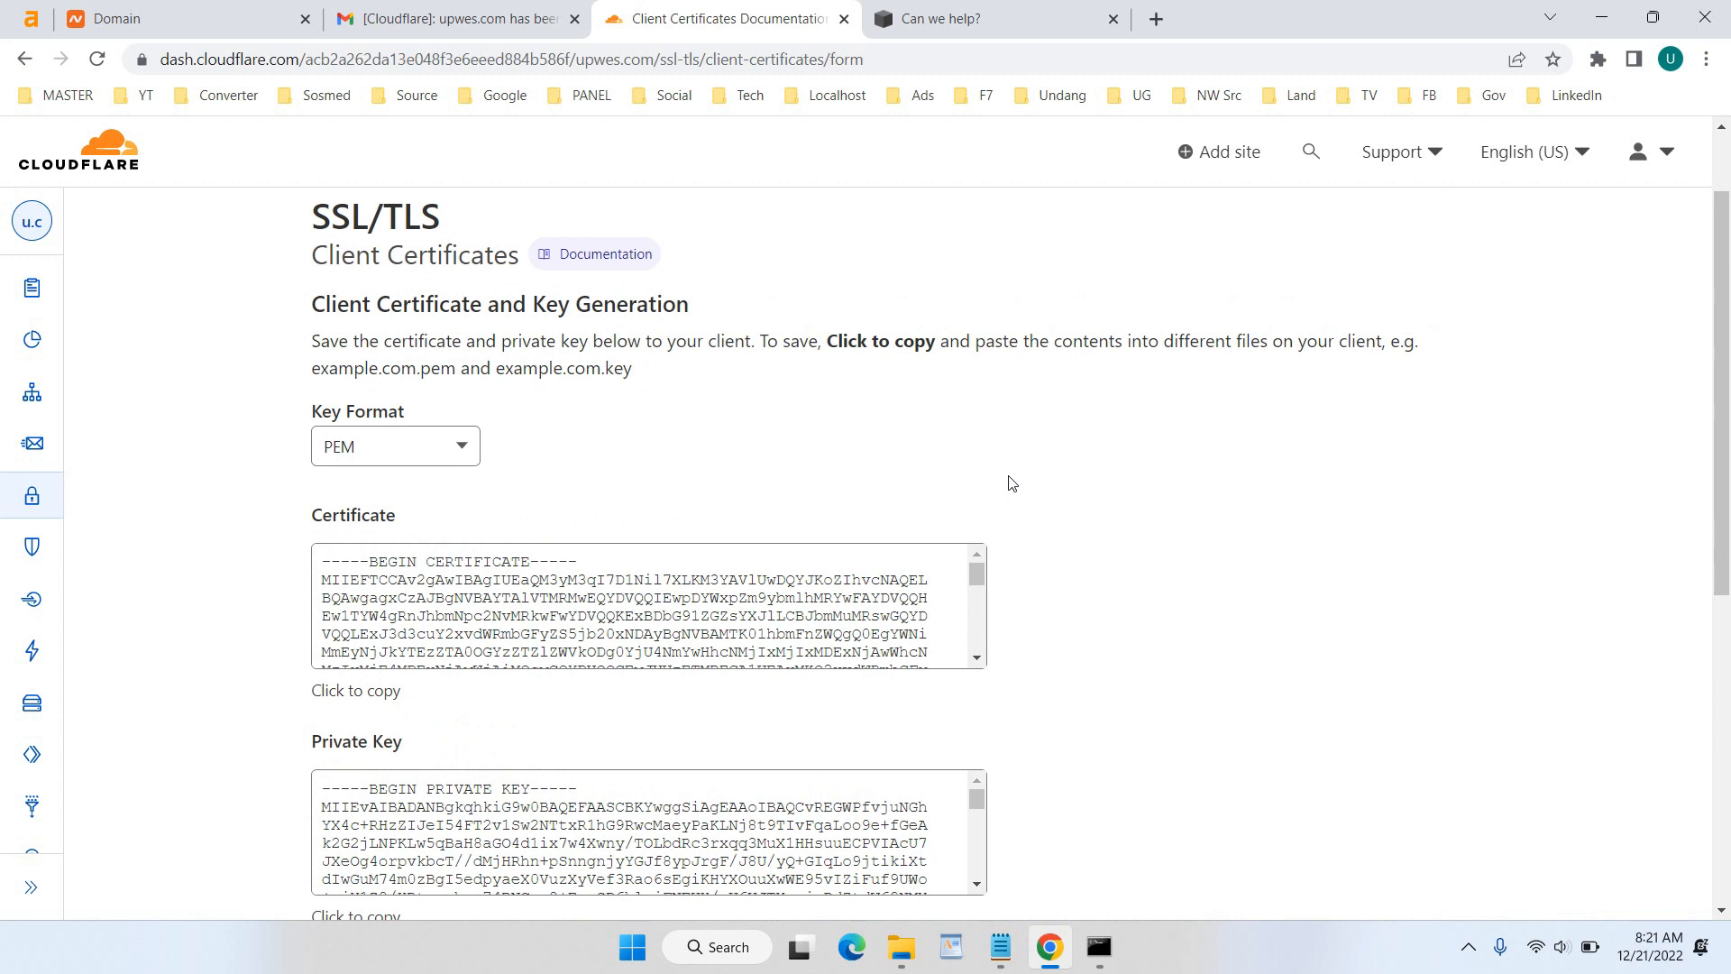
Step: Switch to Namecheap and check the custom DNS nameservers set for upwes.com
{"action": "key", "text": "ctrl+2"}
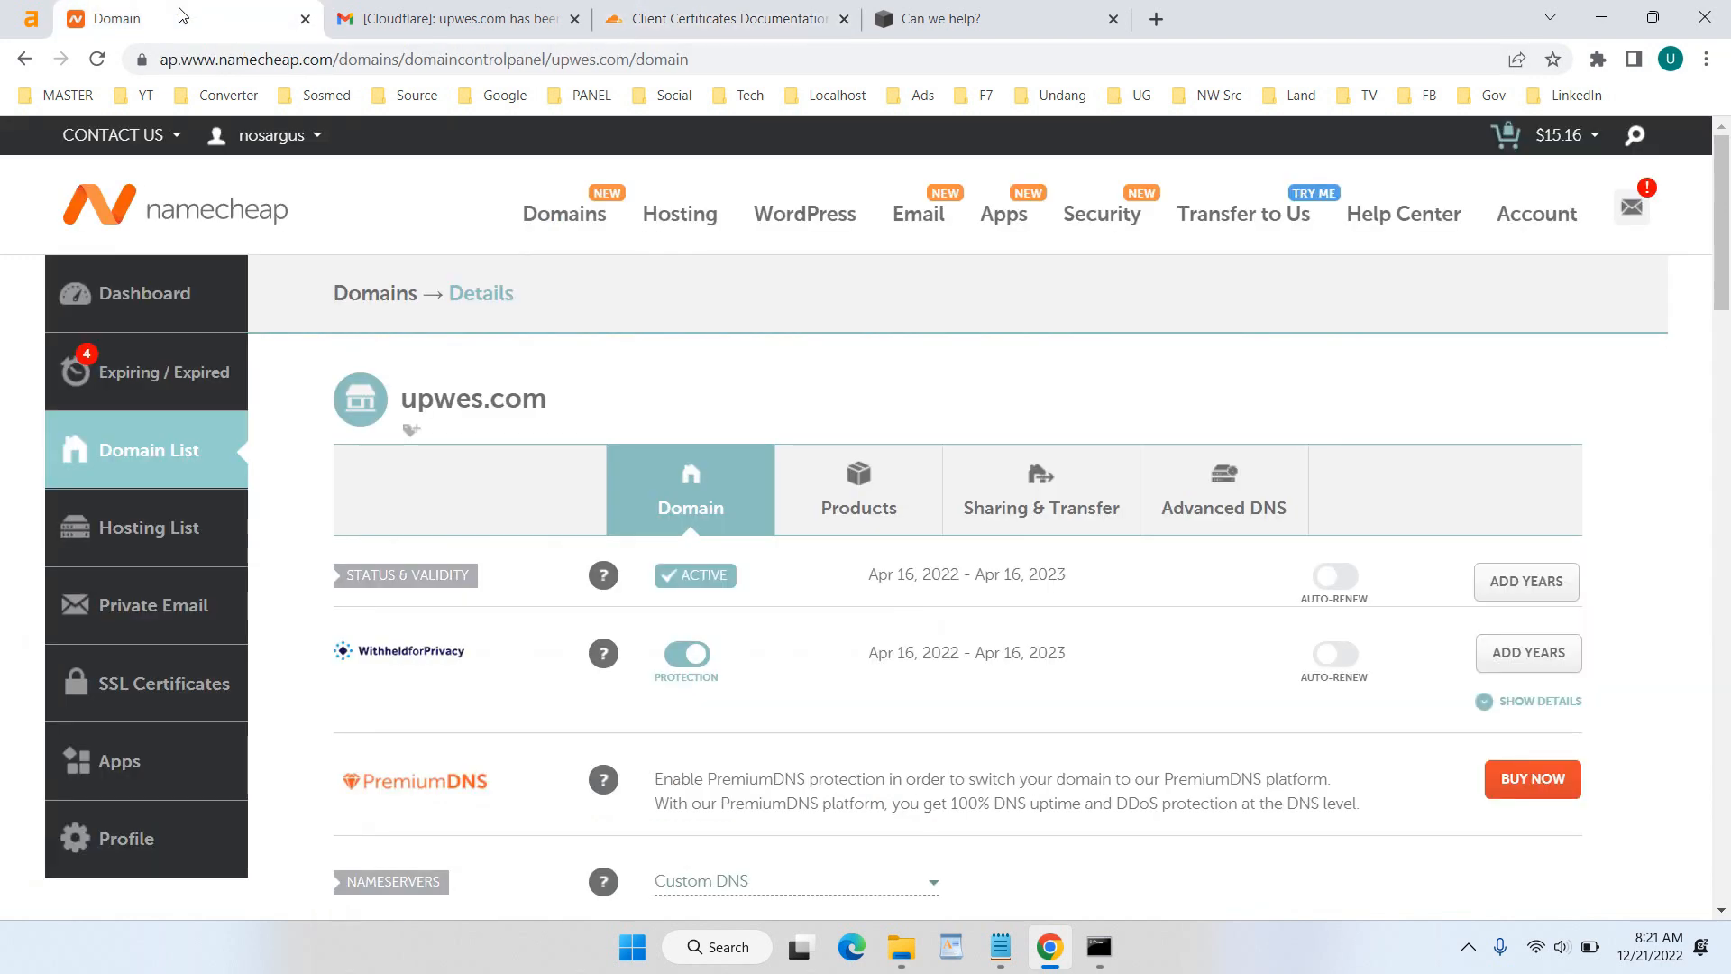
{"action": "scroll", "coordinate": [817, 442], "scroll_direction": "down", "scroll_amount": 3}
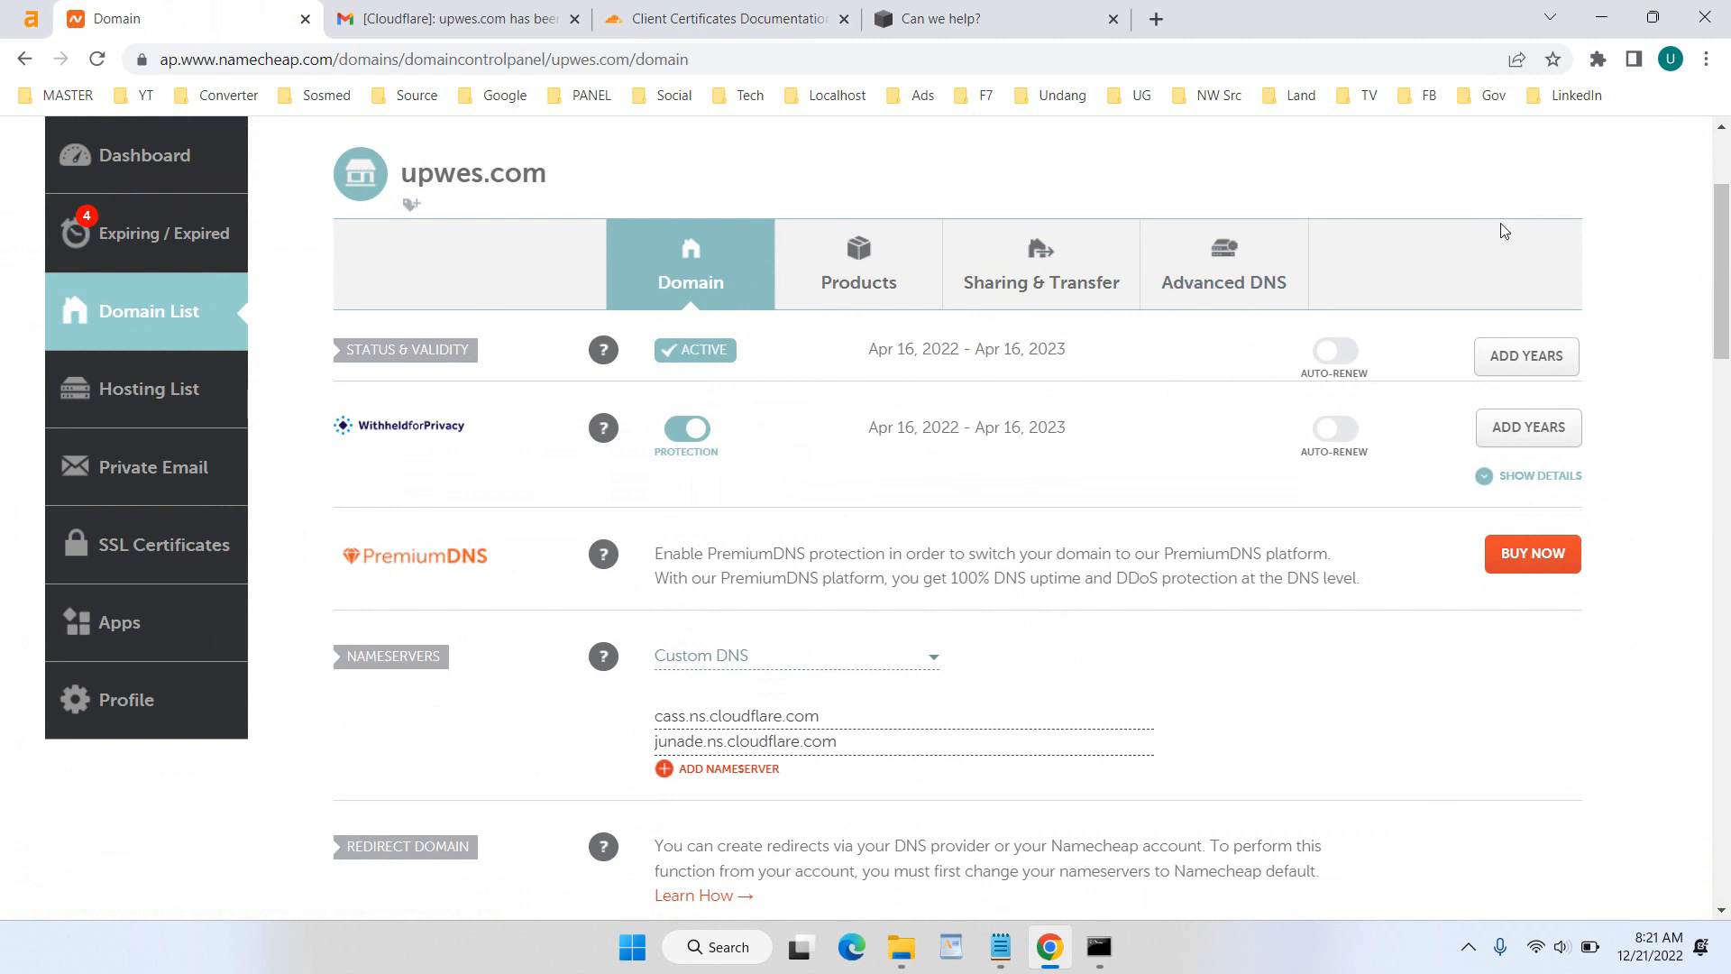
{"action": "scroll", "coordinate": [1046, 527], "scroll_direction": "down", "scroll_amount": 2}
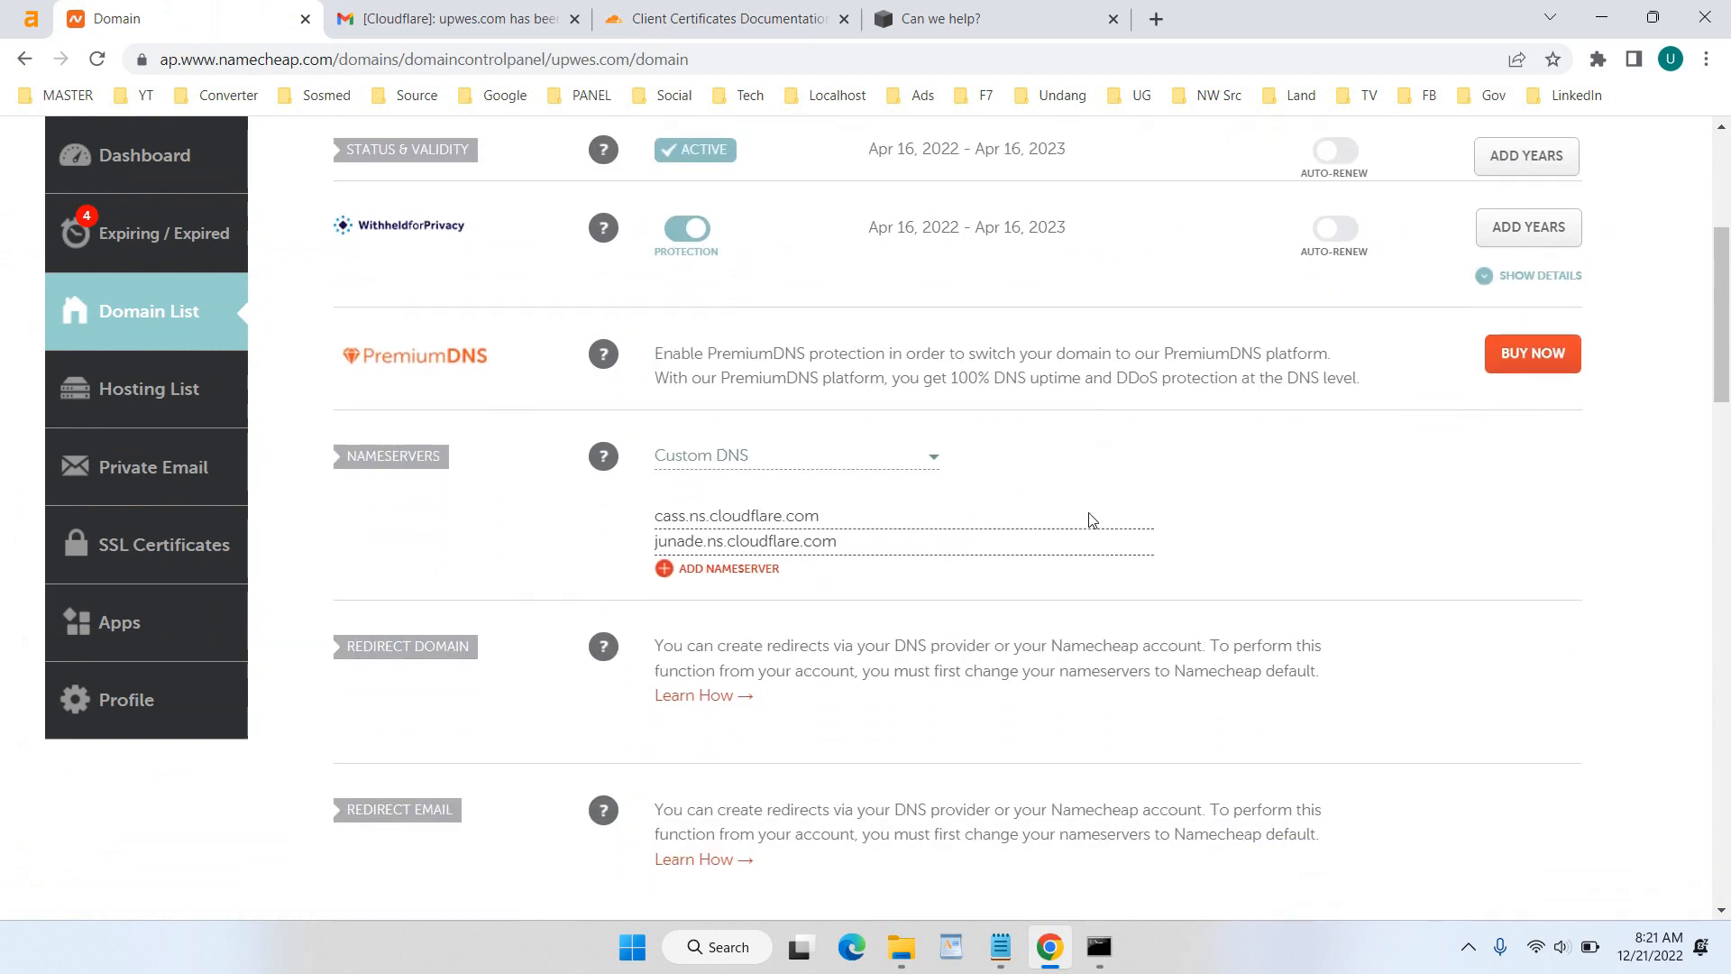
{"action": "scroll", "coordinate": [1090, 513], "scroll_direction": "up", "scroll_amount": 4}
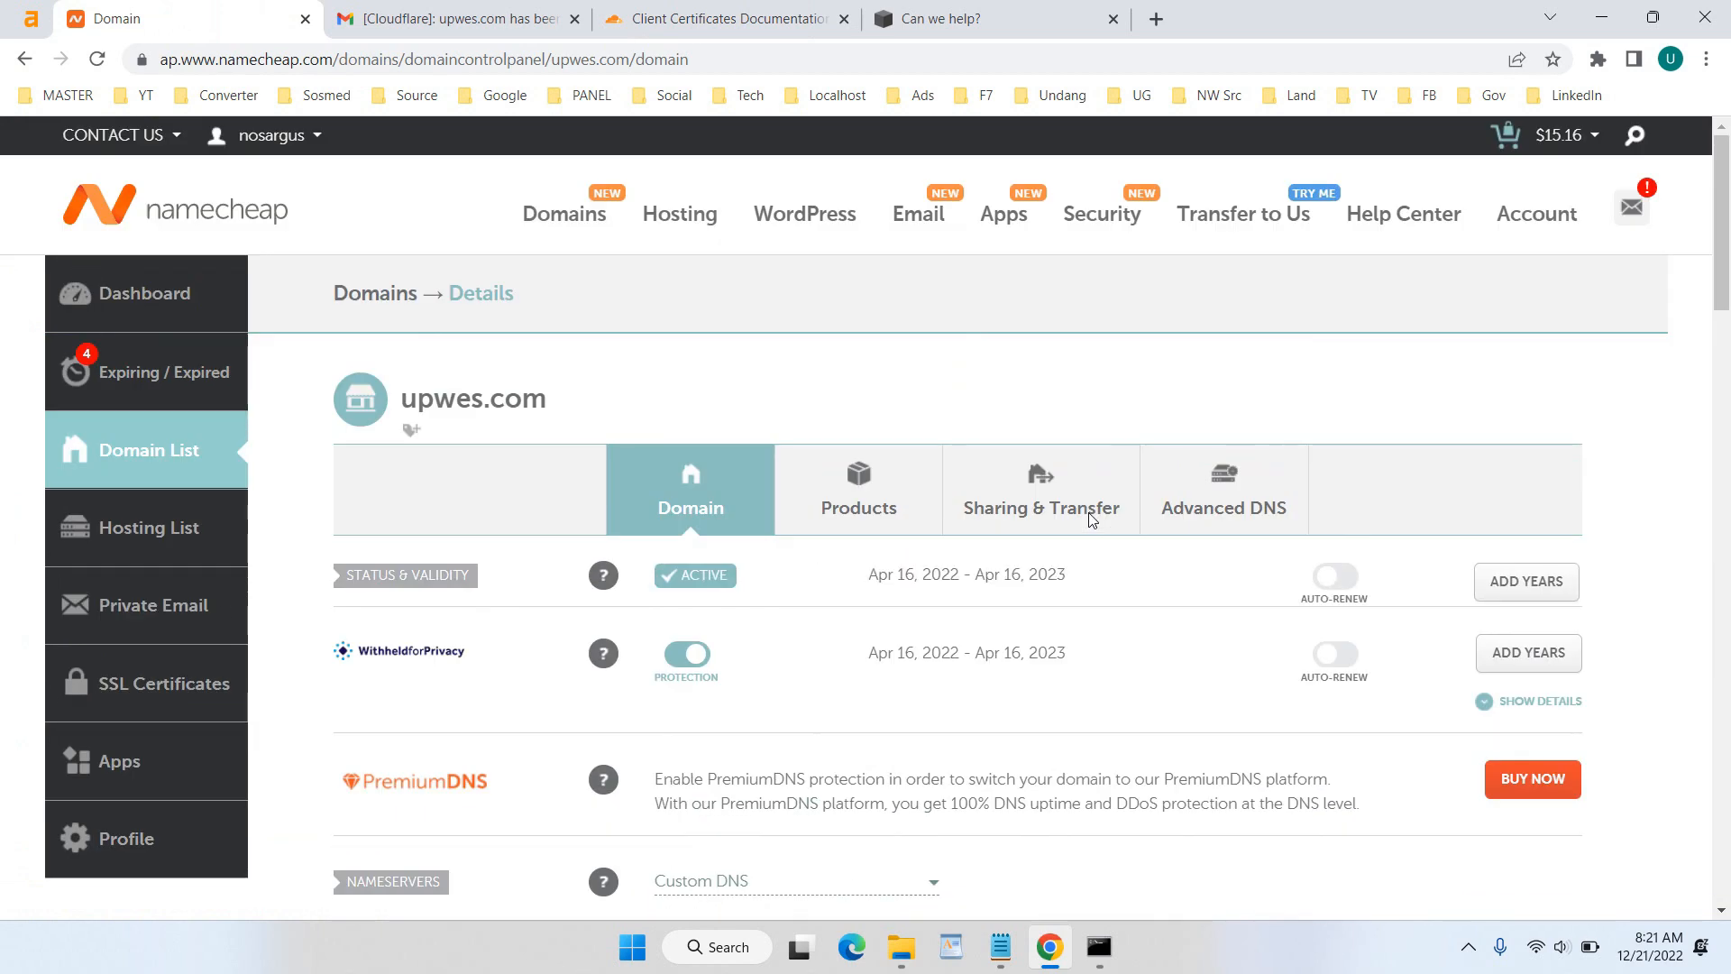
{"action": "scroll", "coordinate": [1037, 505], "scroll_direction": "down", "scroll_amount": 4}
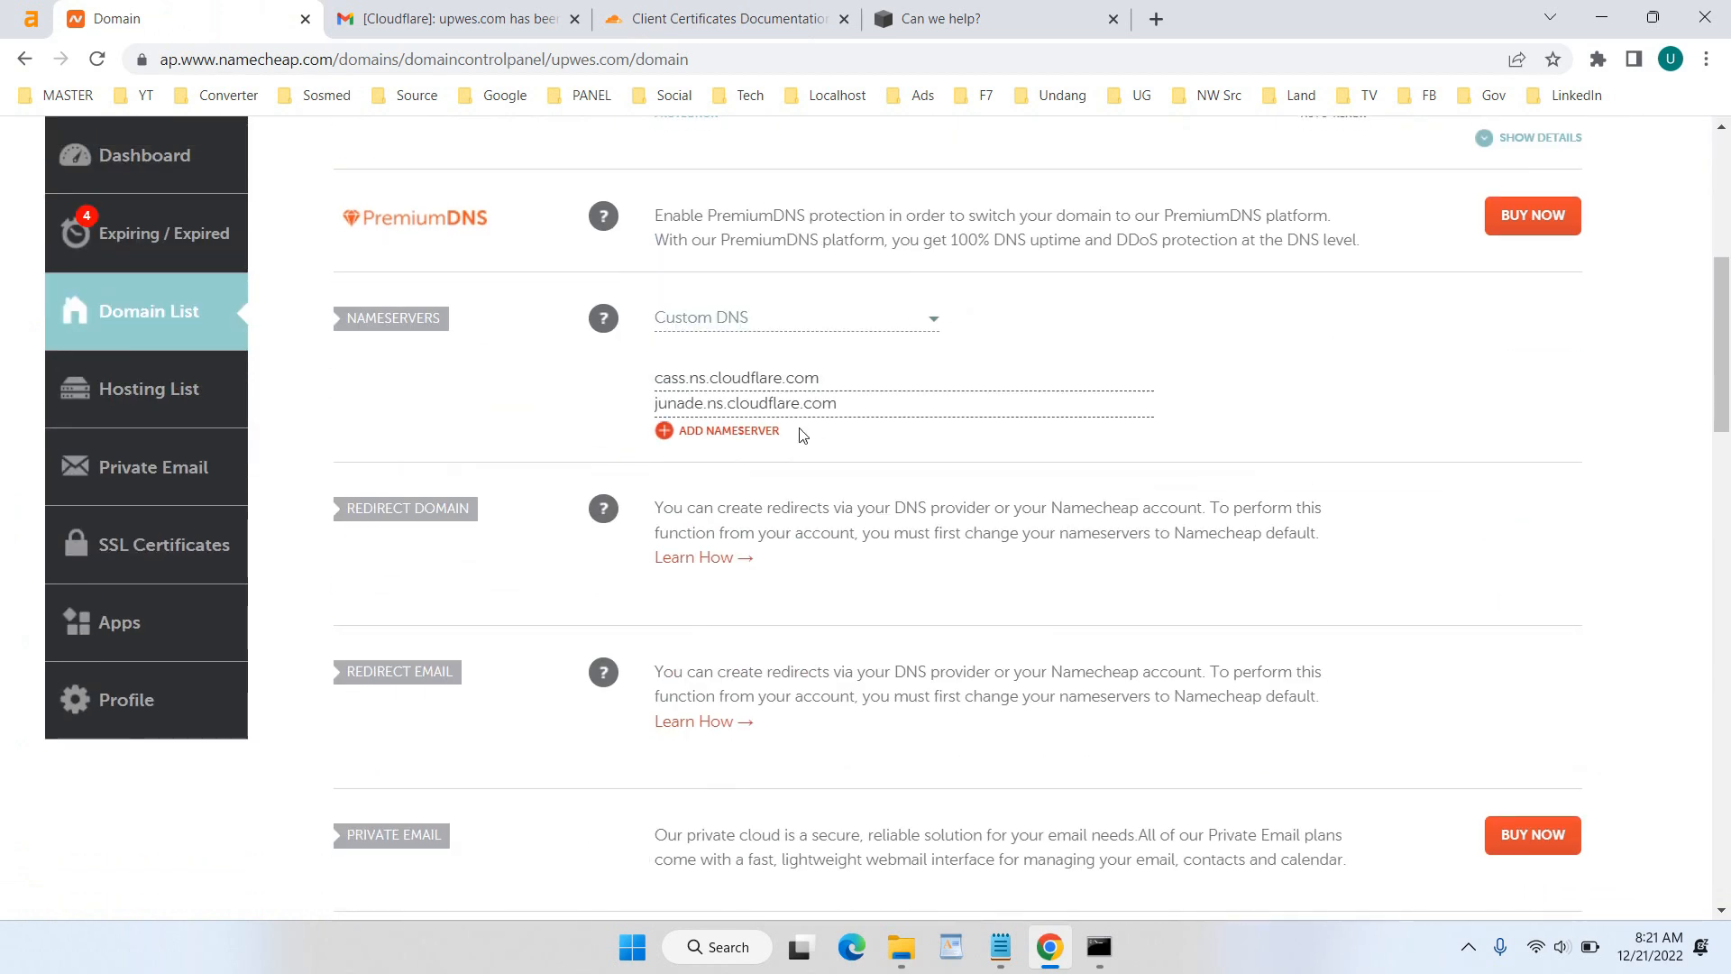
Step: Check the Cloudflare activation email in Gmail, then return to Cloudflare and review the generated client certificate and private key
{"action": "left_click", "coordinate": [649, 23]}
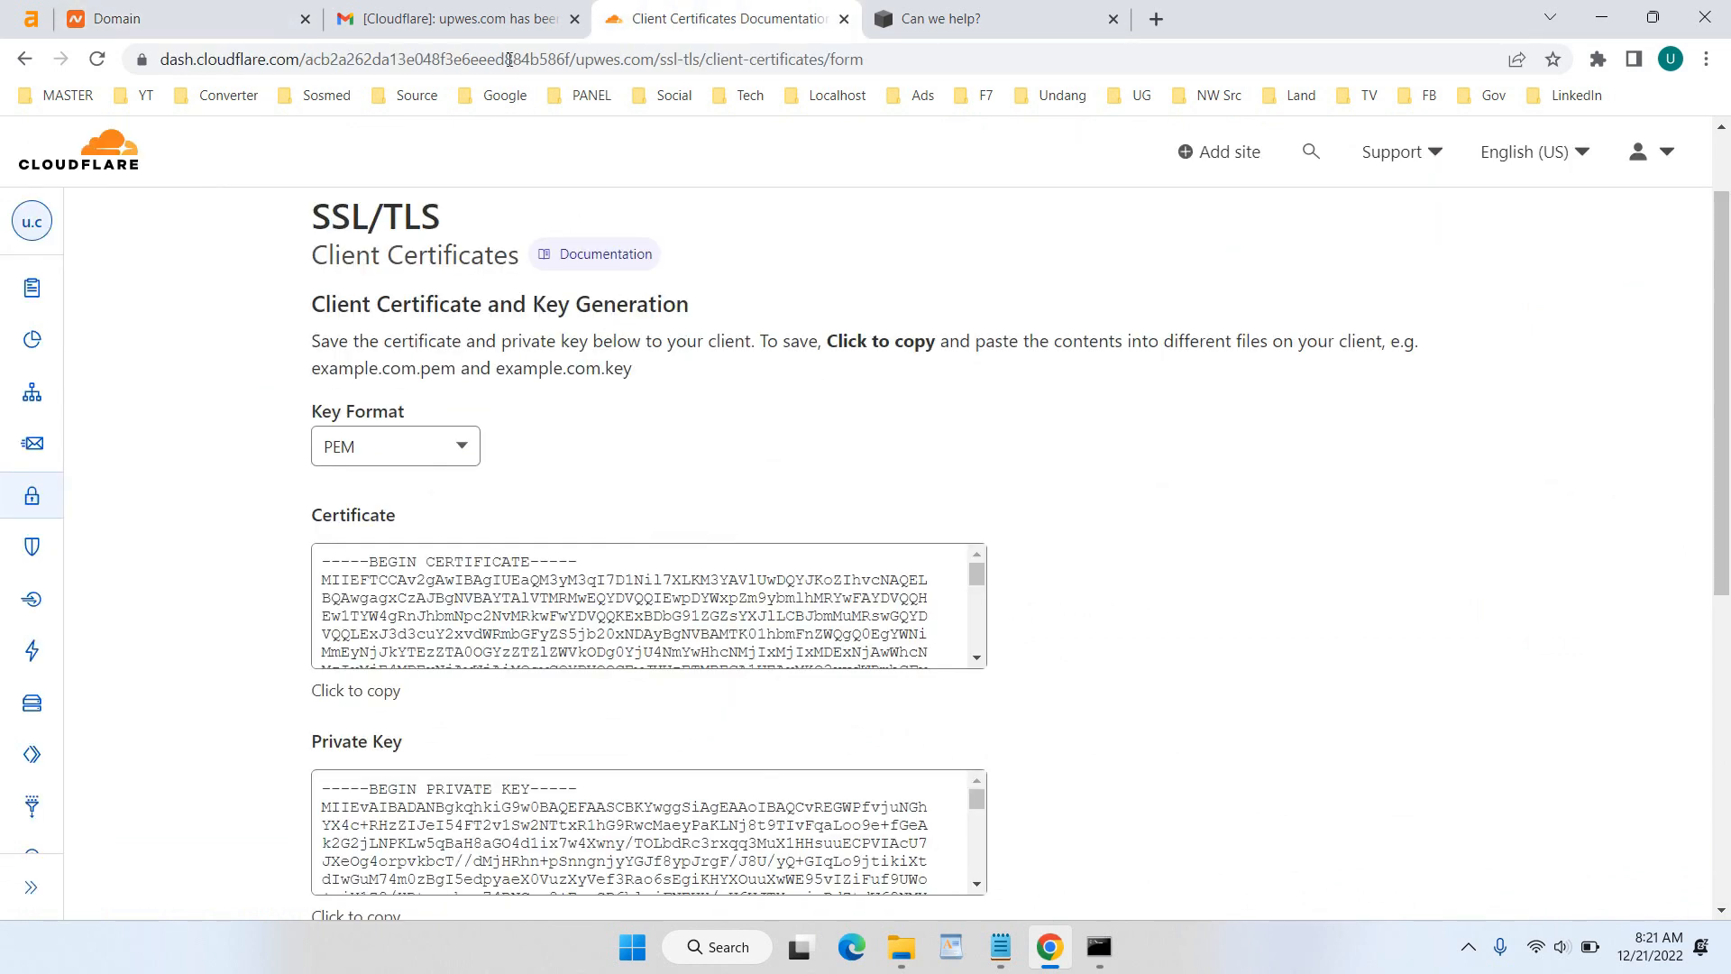
{"action": "left_click", "coordinate": [492, 22]}
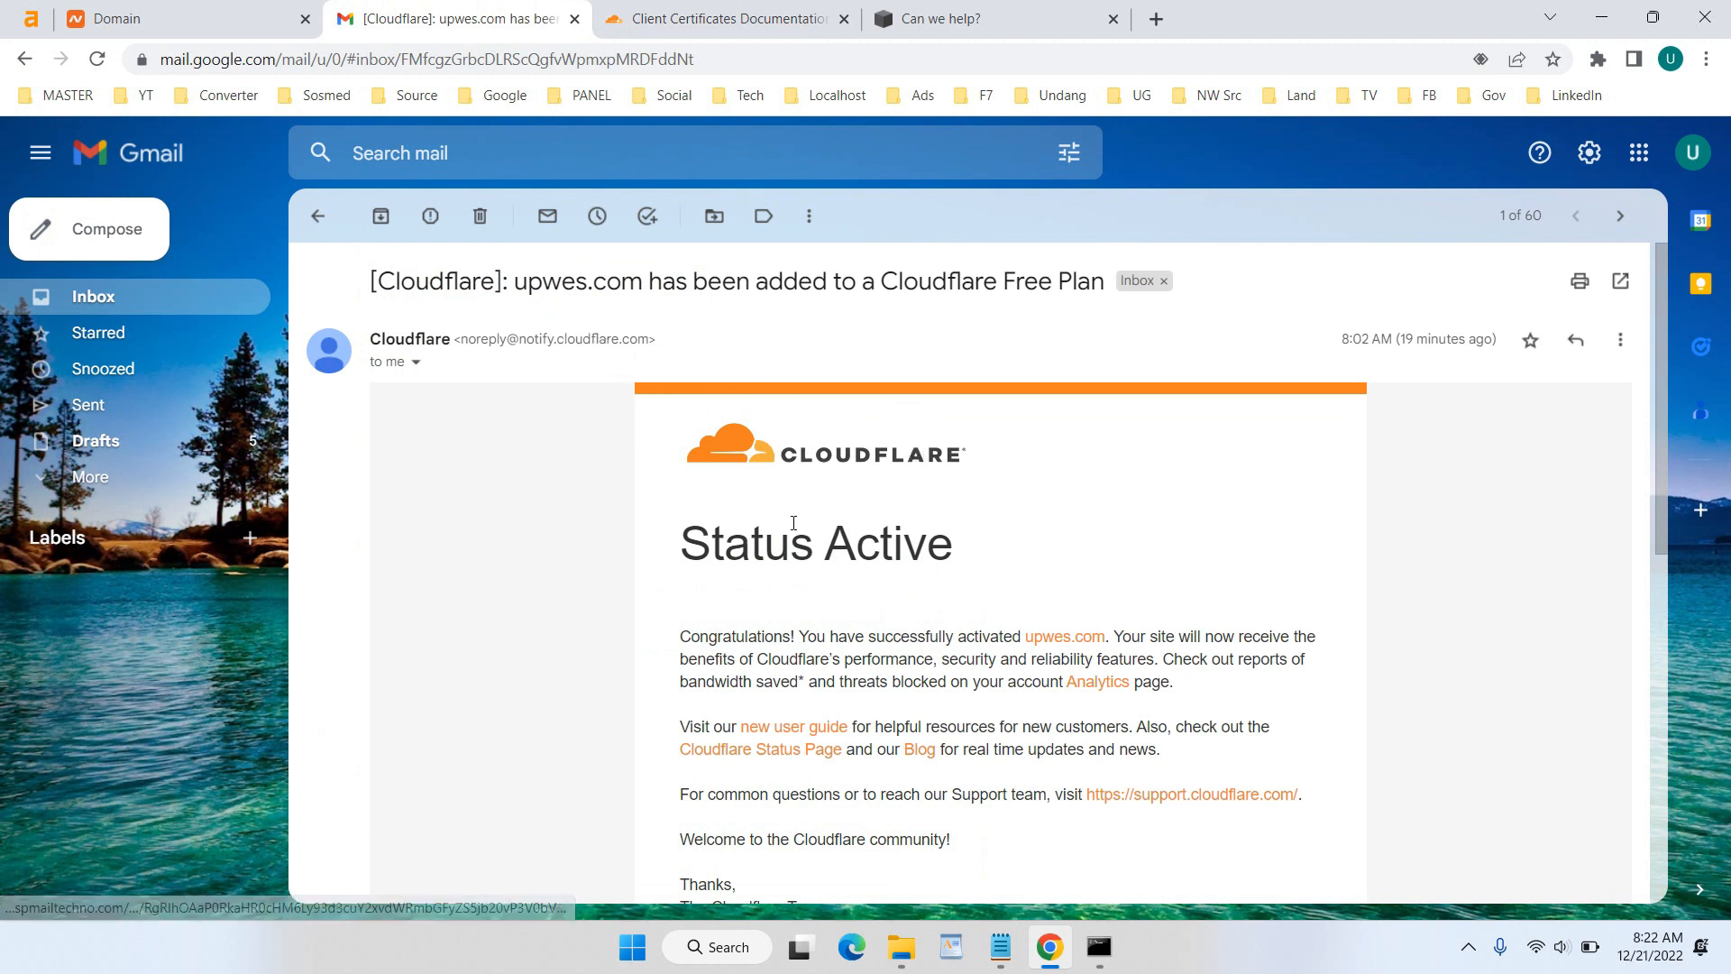
{"action": "key", "text": "ctrl+Tab"}
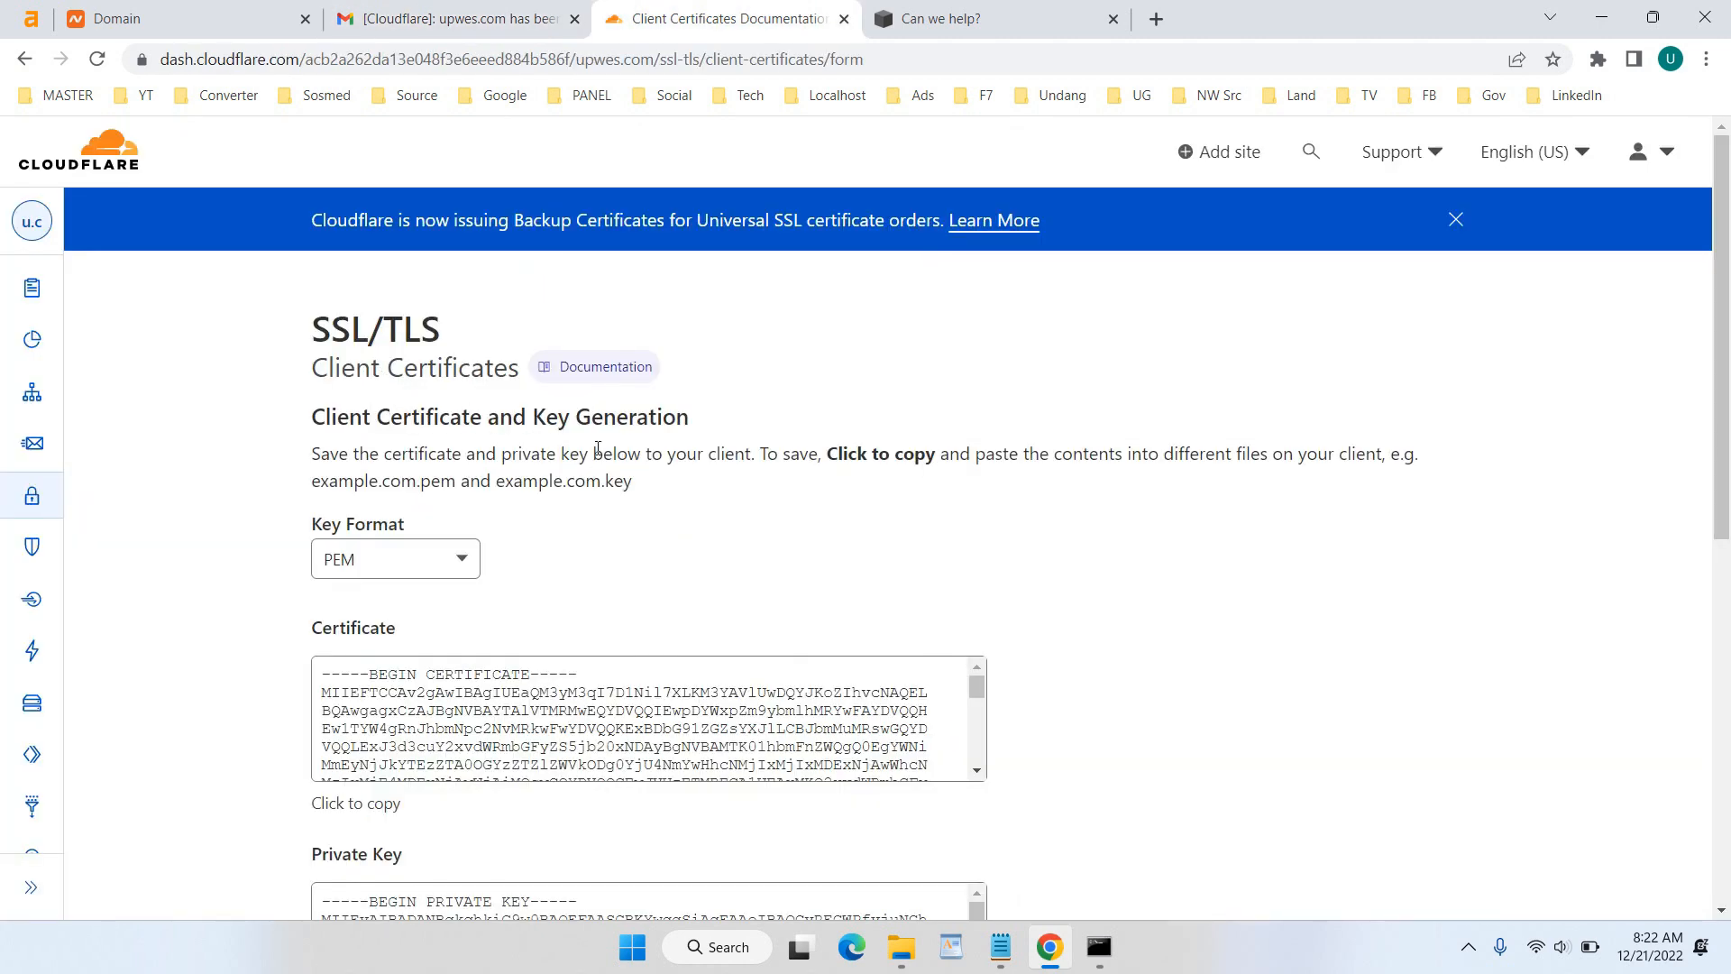
{"action": "scroll", "coordinate": [931, 495], "scroll_direction": "down", "scroll_amount": 1}
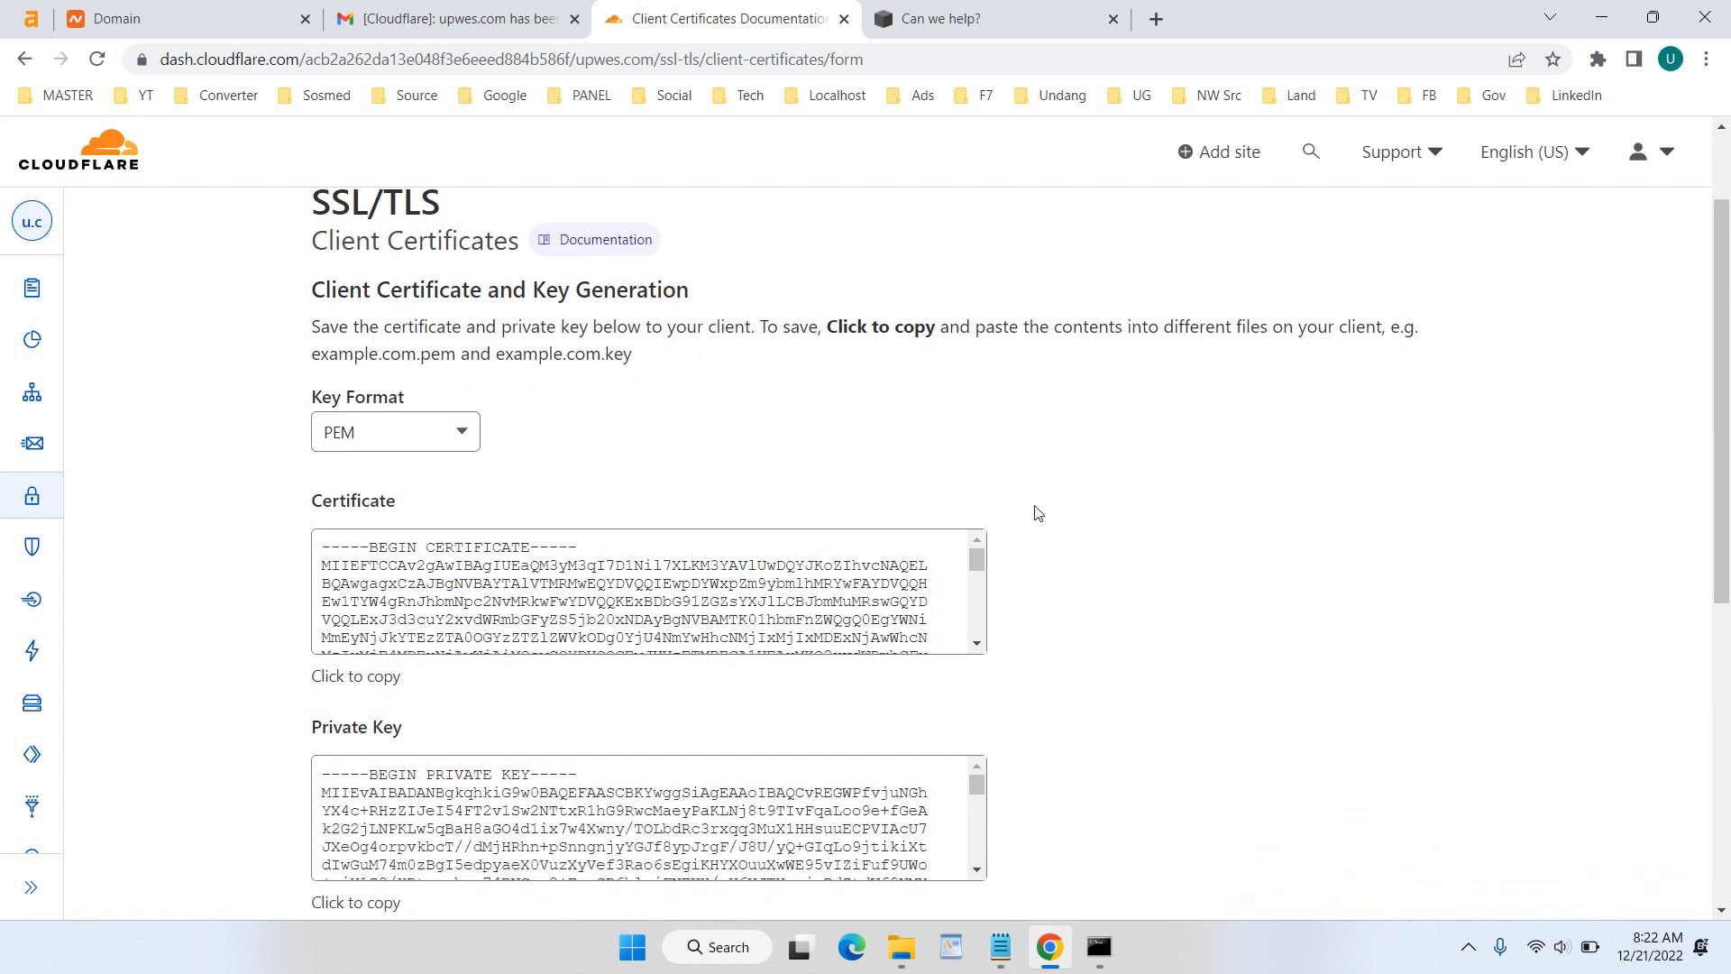
{"action": "scroll", "coordinate": [852, 397], "scroll_direction": "down", "scroll_amount": 2}
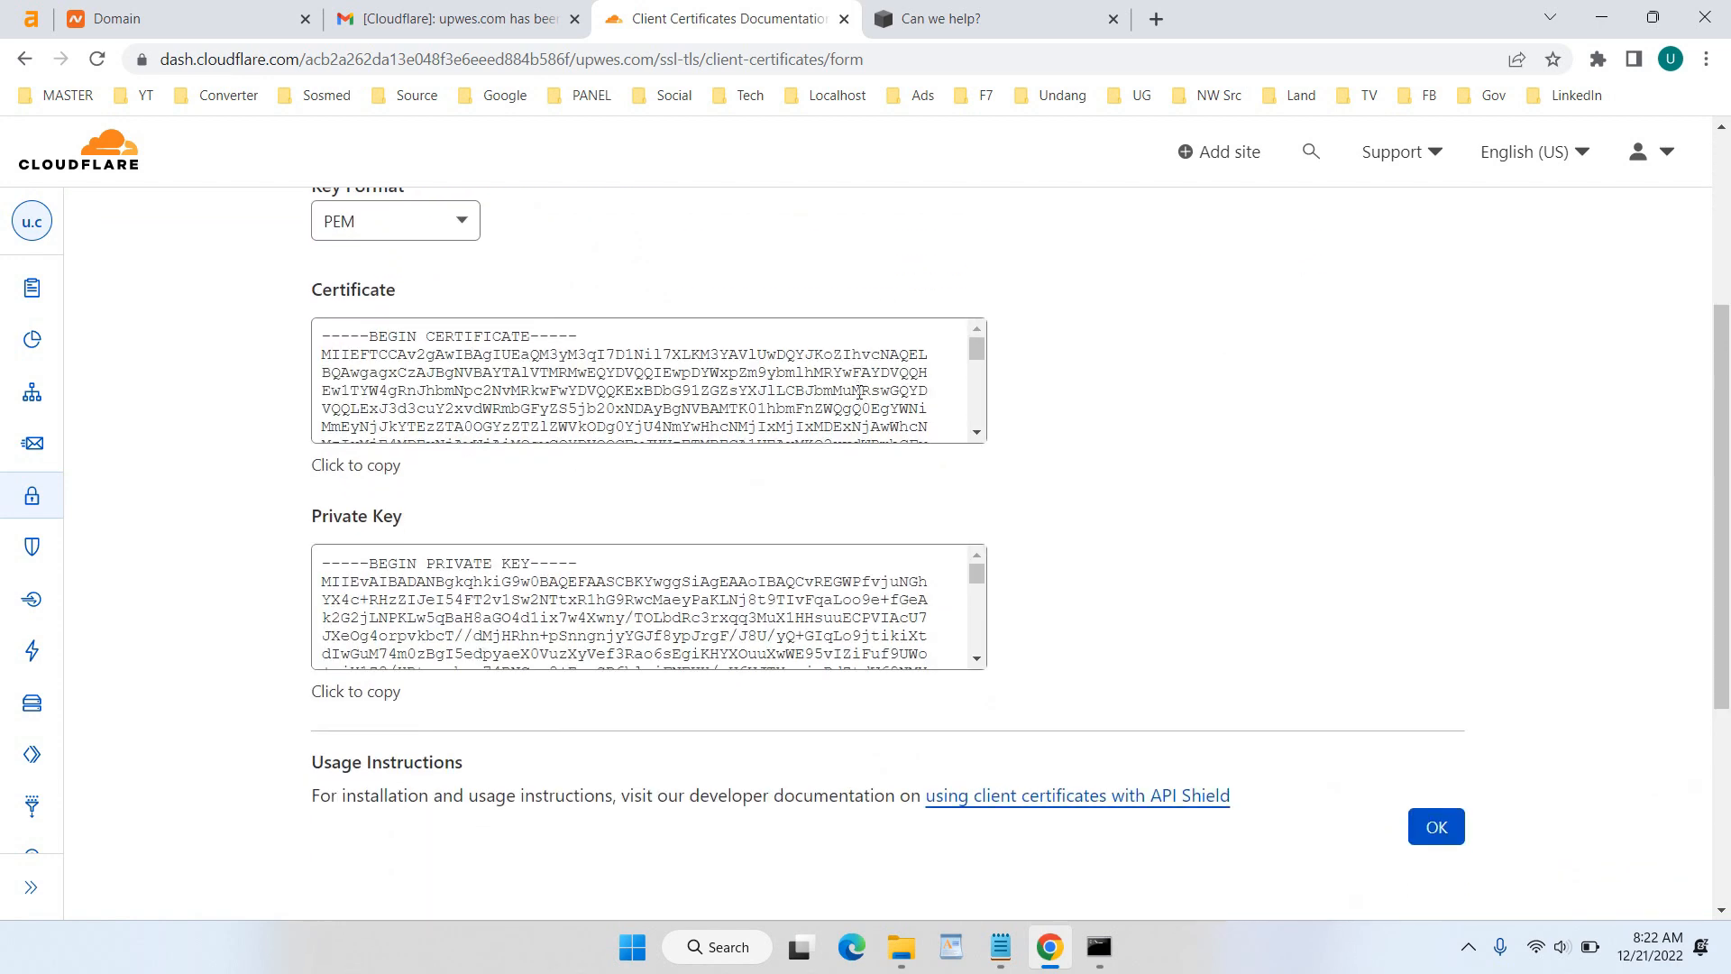
{"action": "scroll", "coordinate": [700, 364], "scroll_direction": "up", "scroll_amount": 1}
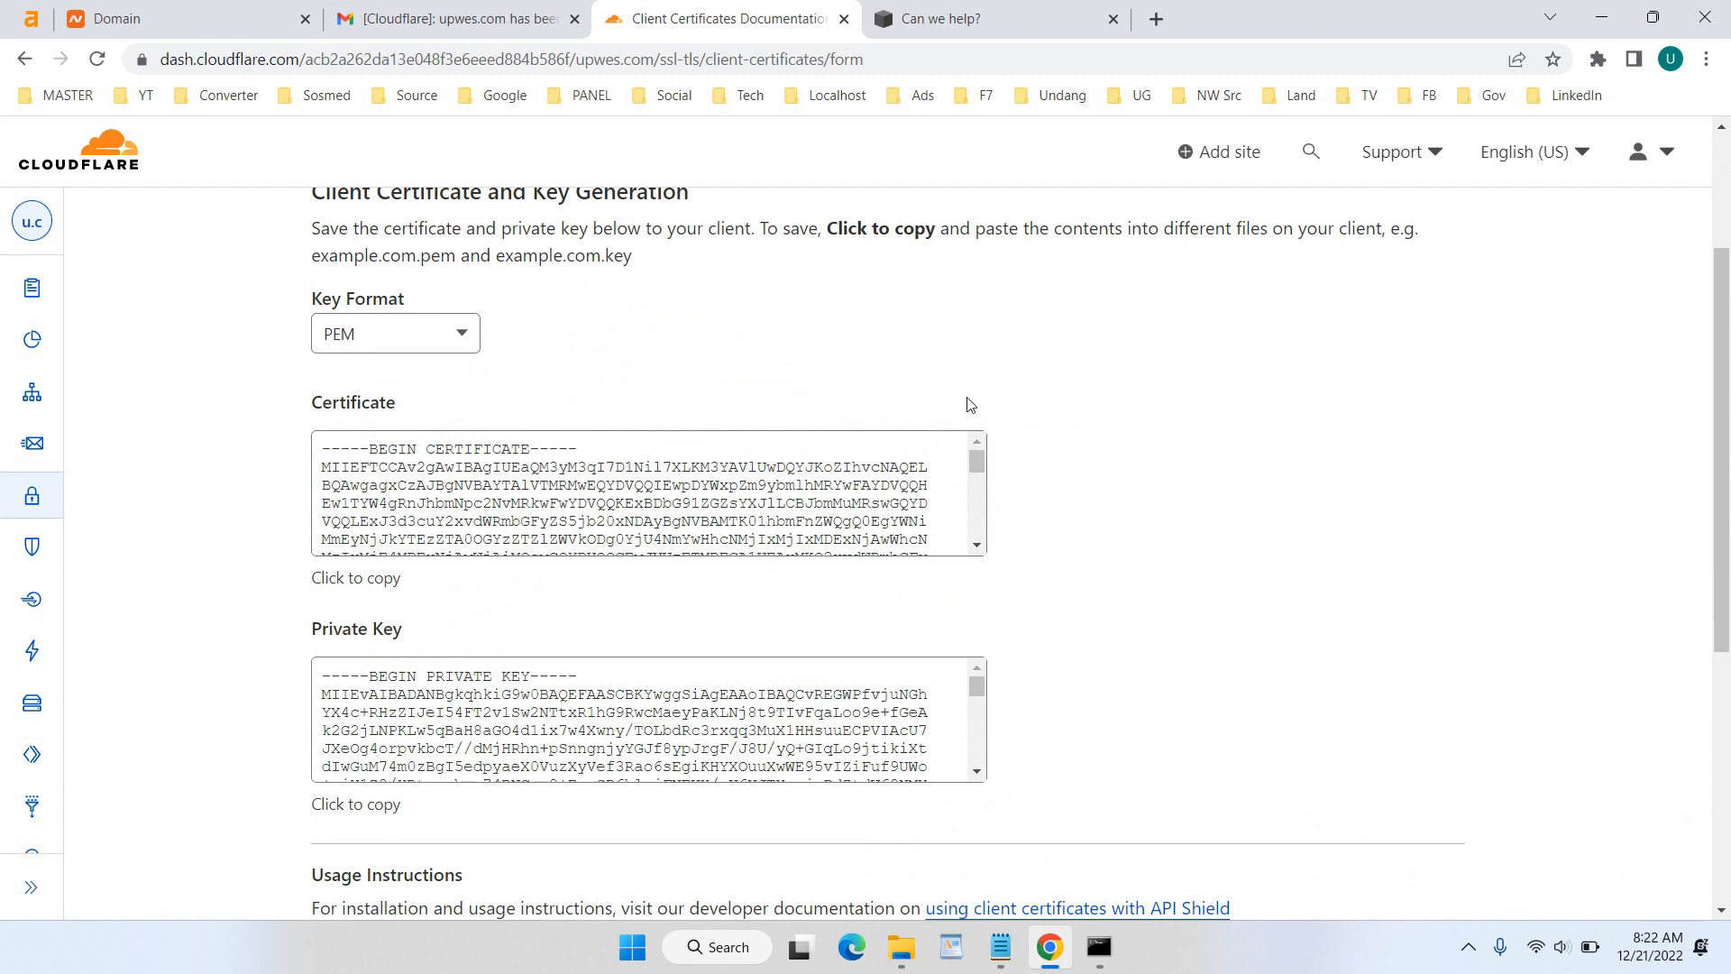
Step: Reload the upwes.com website and examine its SSL certificate's general information and detail fields, then close the certificate viewer
{"action": "left_click", "coordinate": [956, 22]}
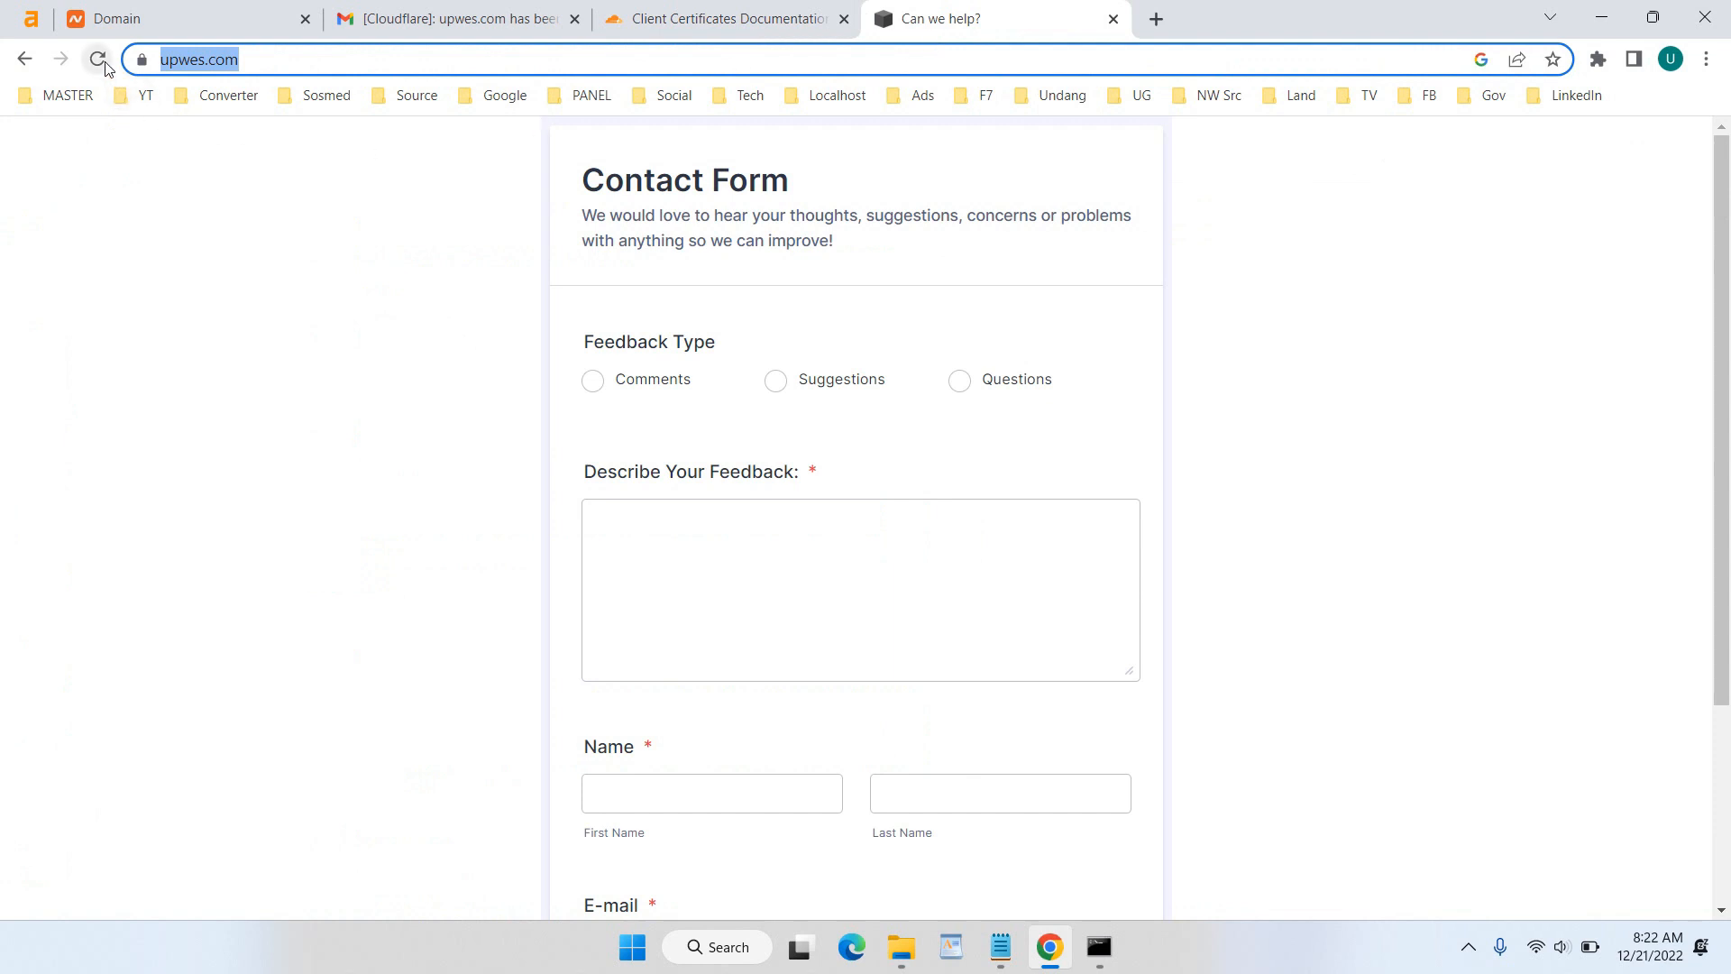
{"action": "left_click", "coordinate": [103, 63]}
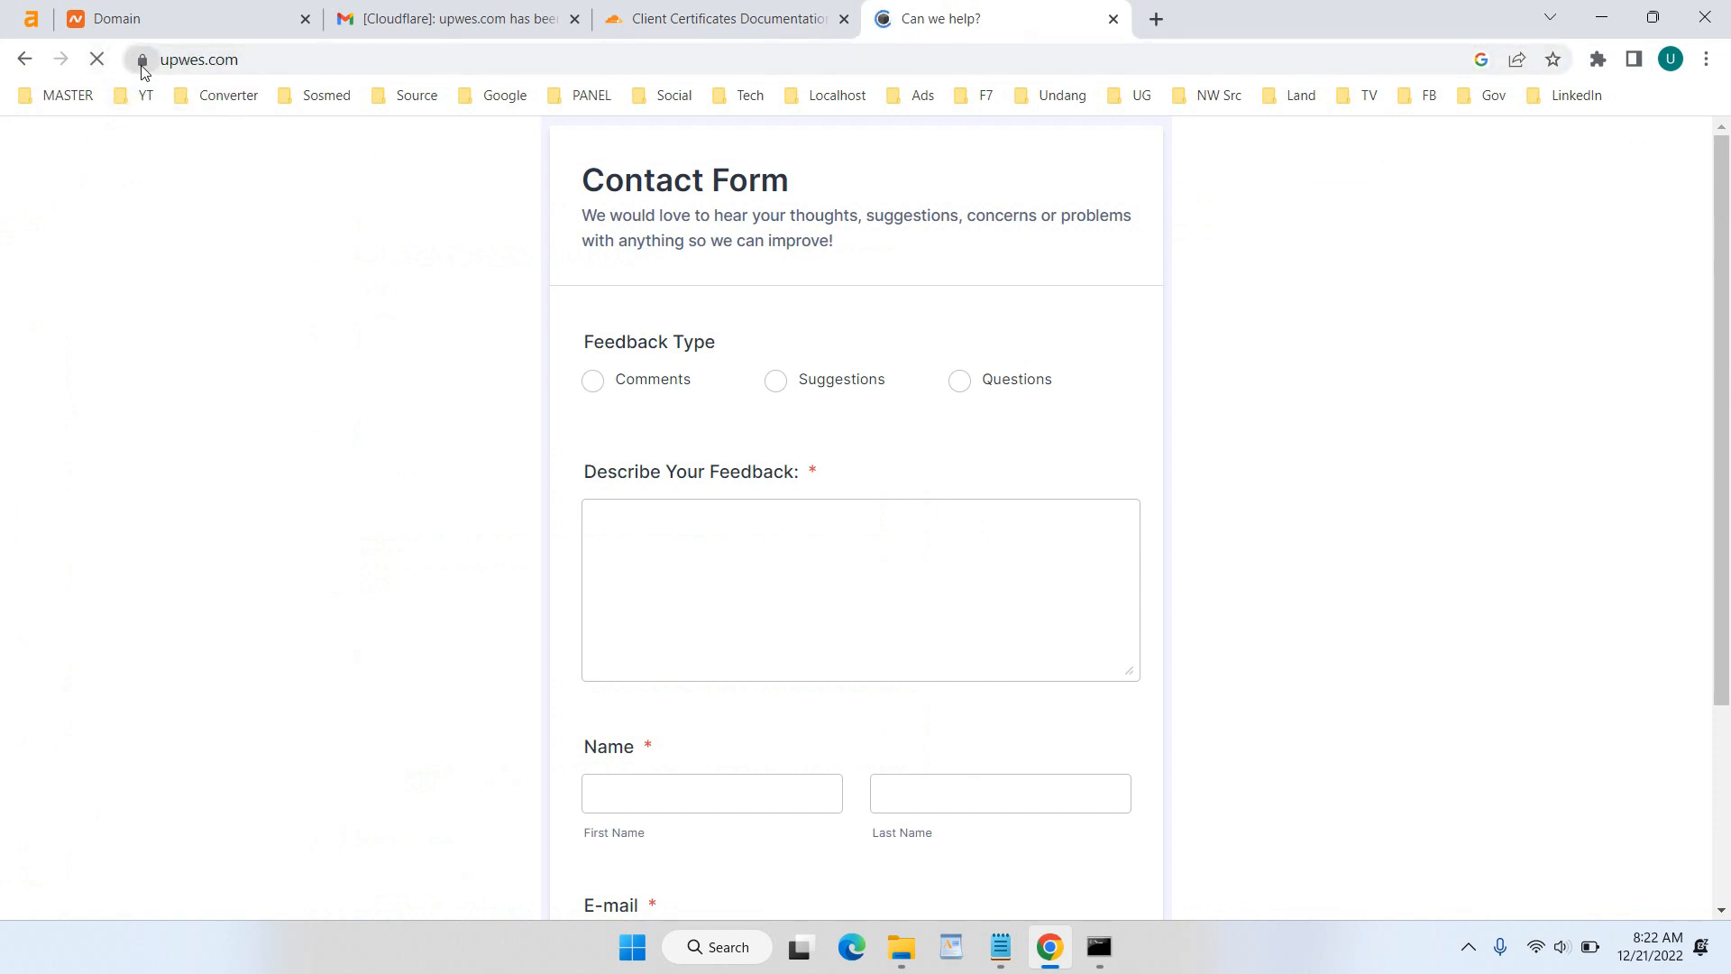
{"action": "left_click", "coordinate": [142, 60]}
{"action": "left_click", "coordinate": [275, 268]}
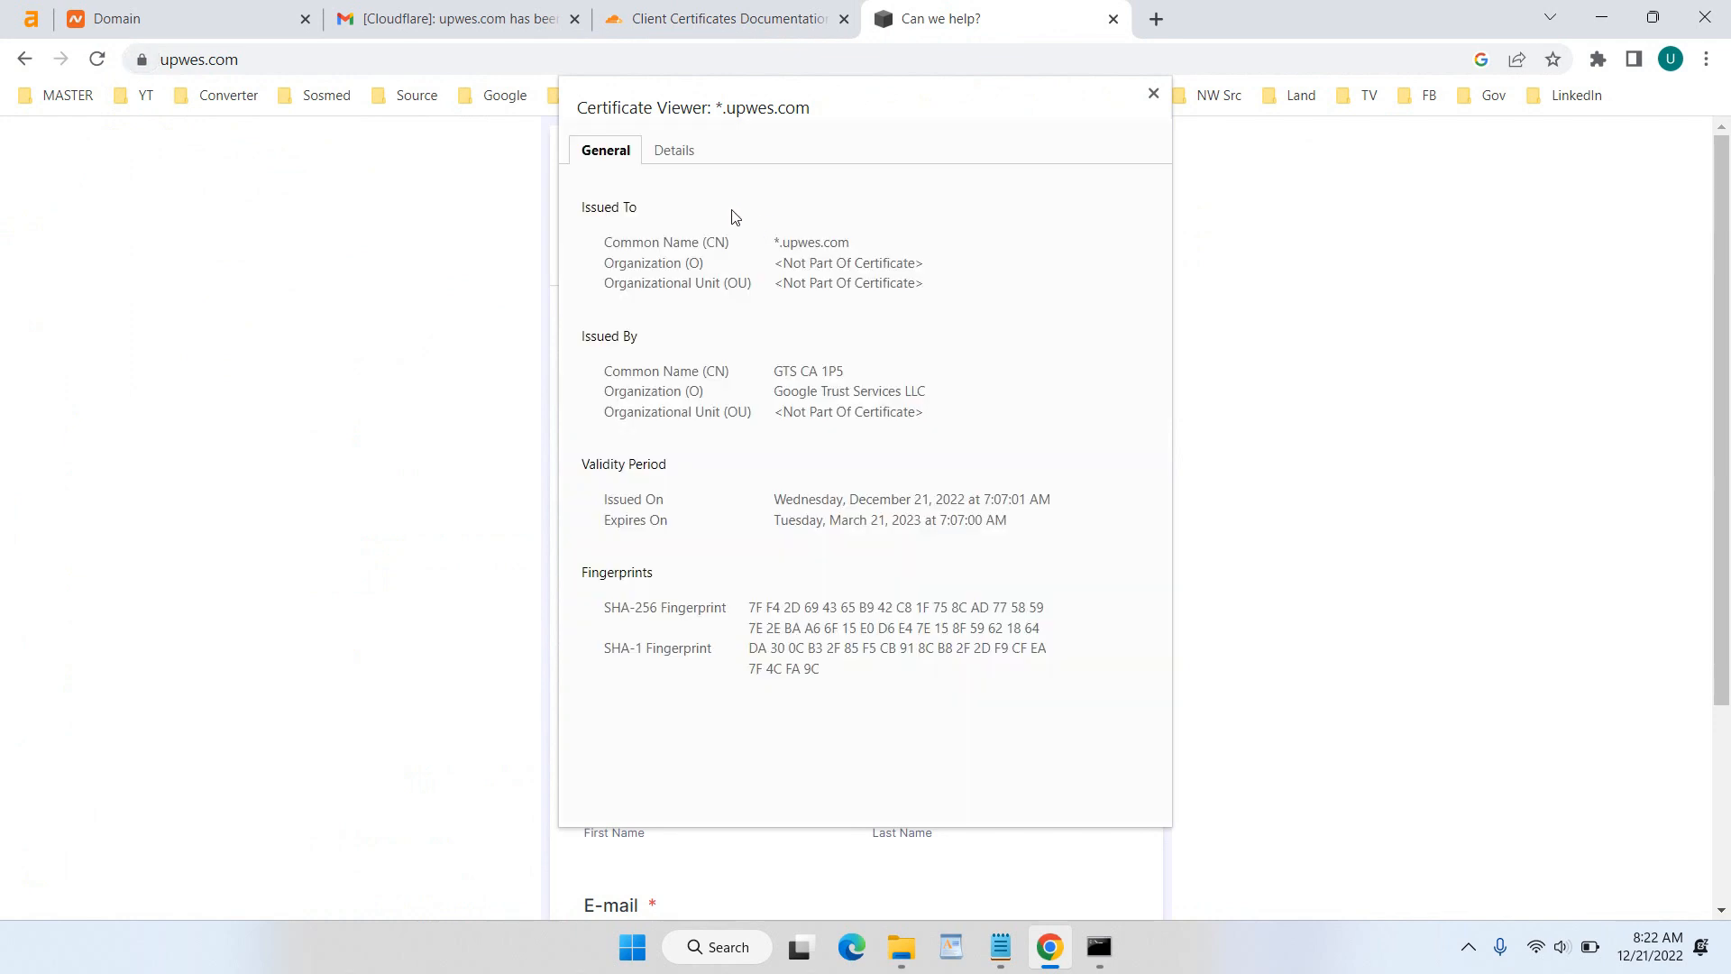
{"action": "left_click", "coordinate": [675, 151]}
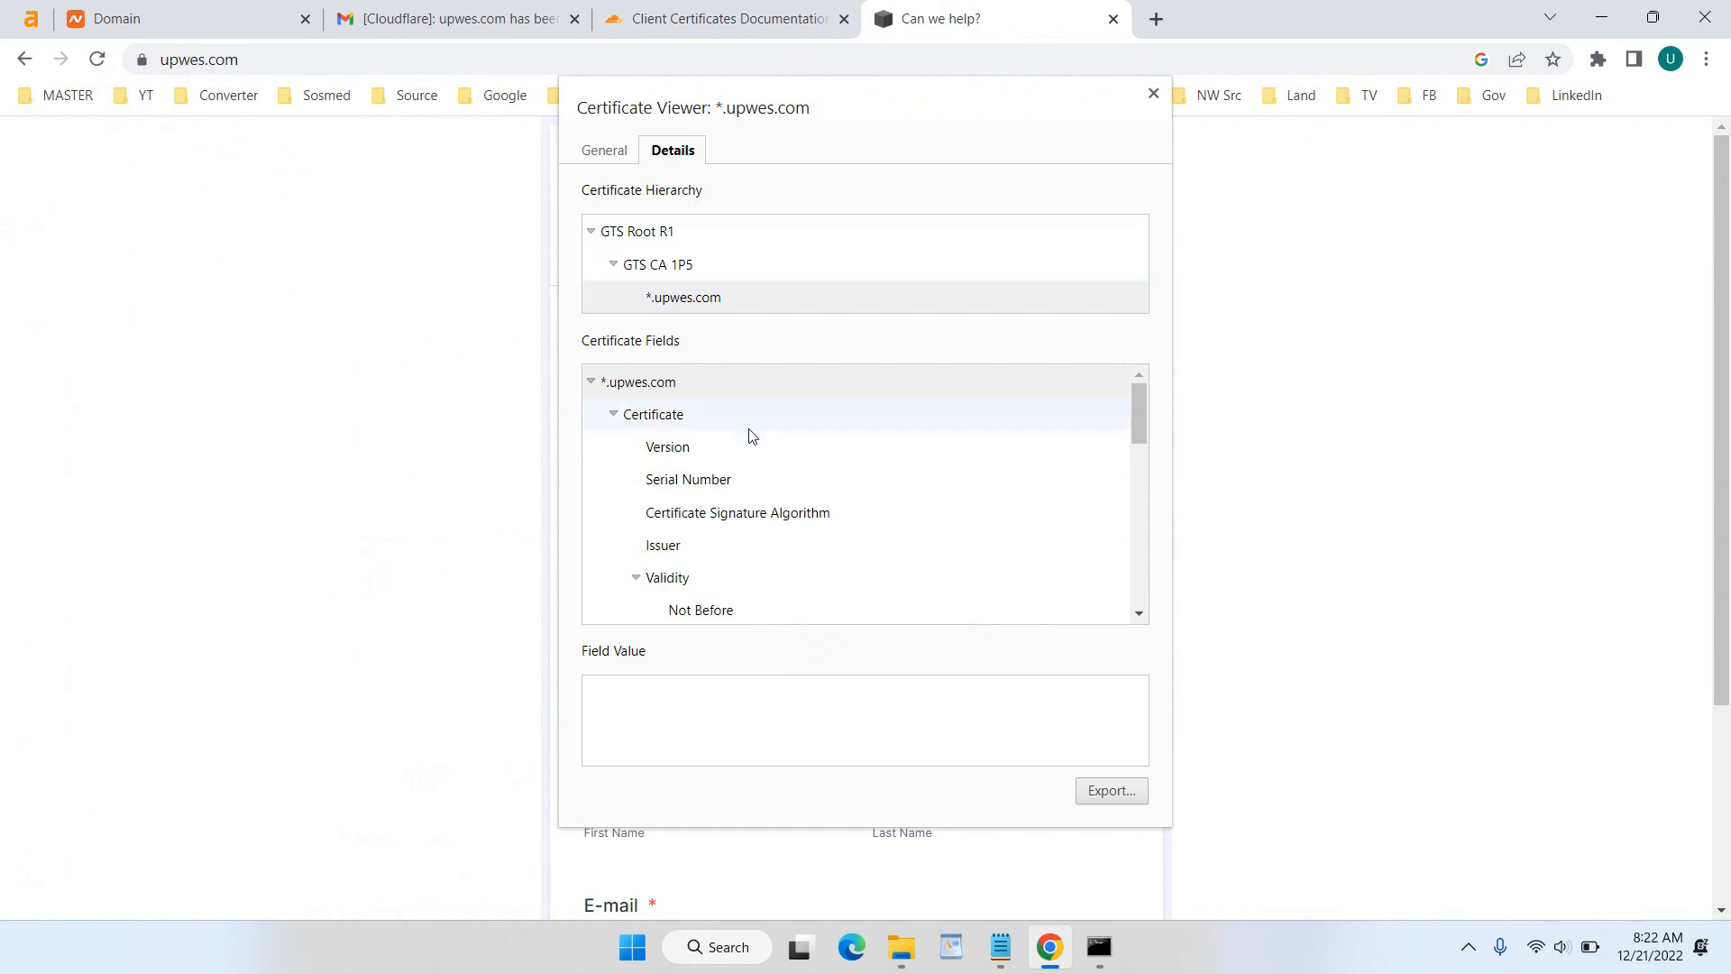
{"action": "scroll", "coordinate": [781, 539], "scroll_direction": "down", "scroll_amount": 5}
{"action": "scroll", "coordinate": [780, 541], "scroll_direction": "up", "scroll_amount": 5}
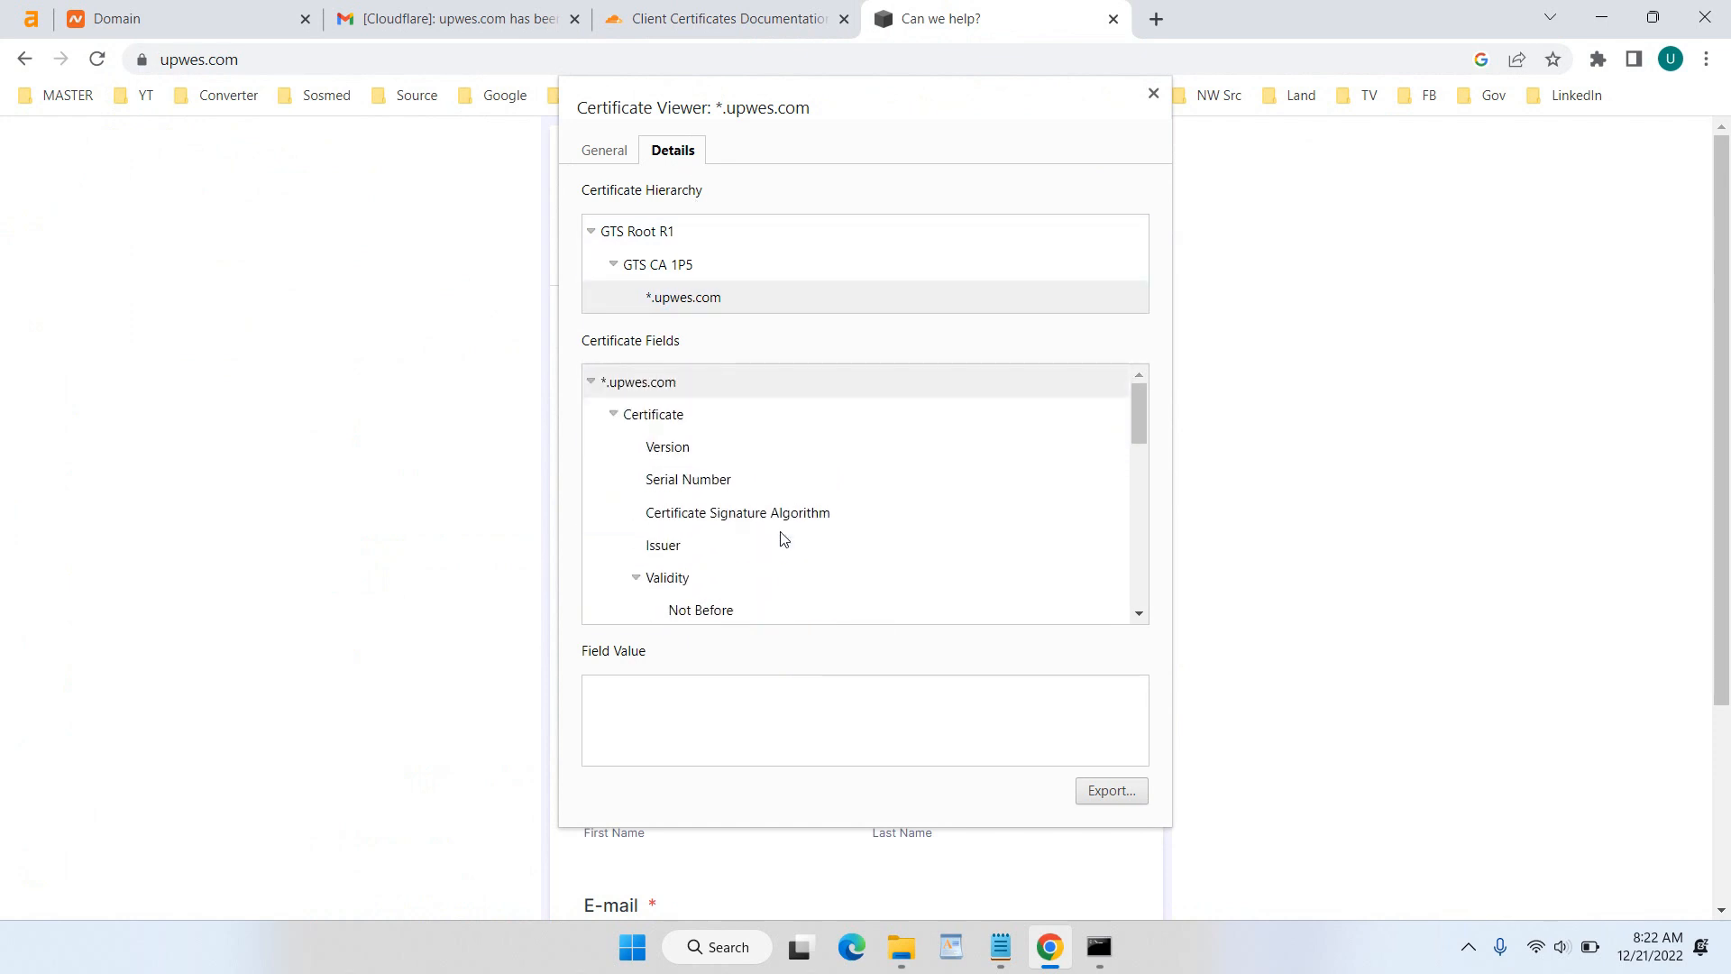
{"action": "scroll", "coordinate": [959, 572], "scroll_direction": "down", "scroll_amount": 4}
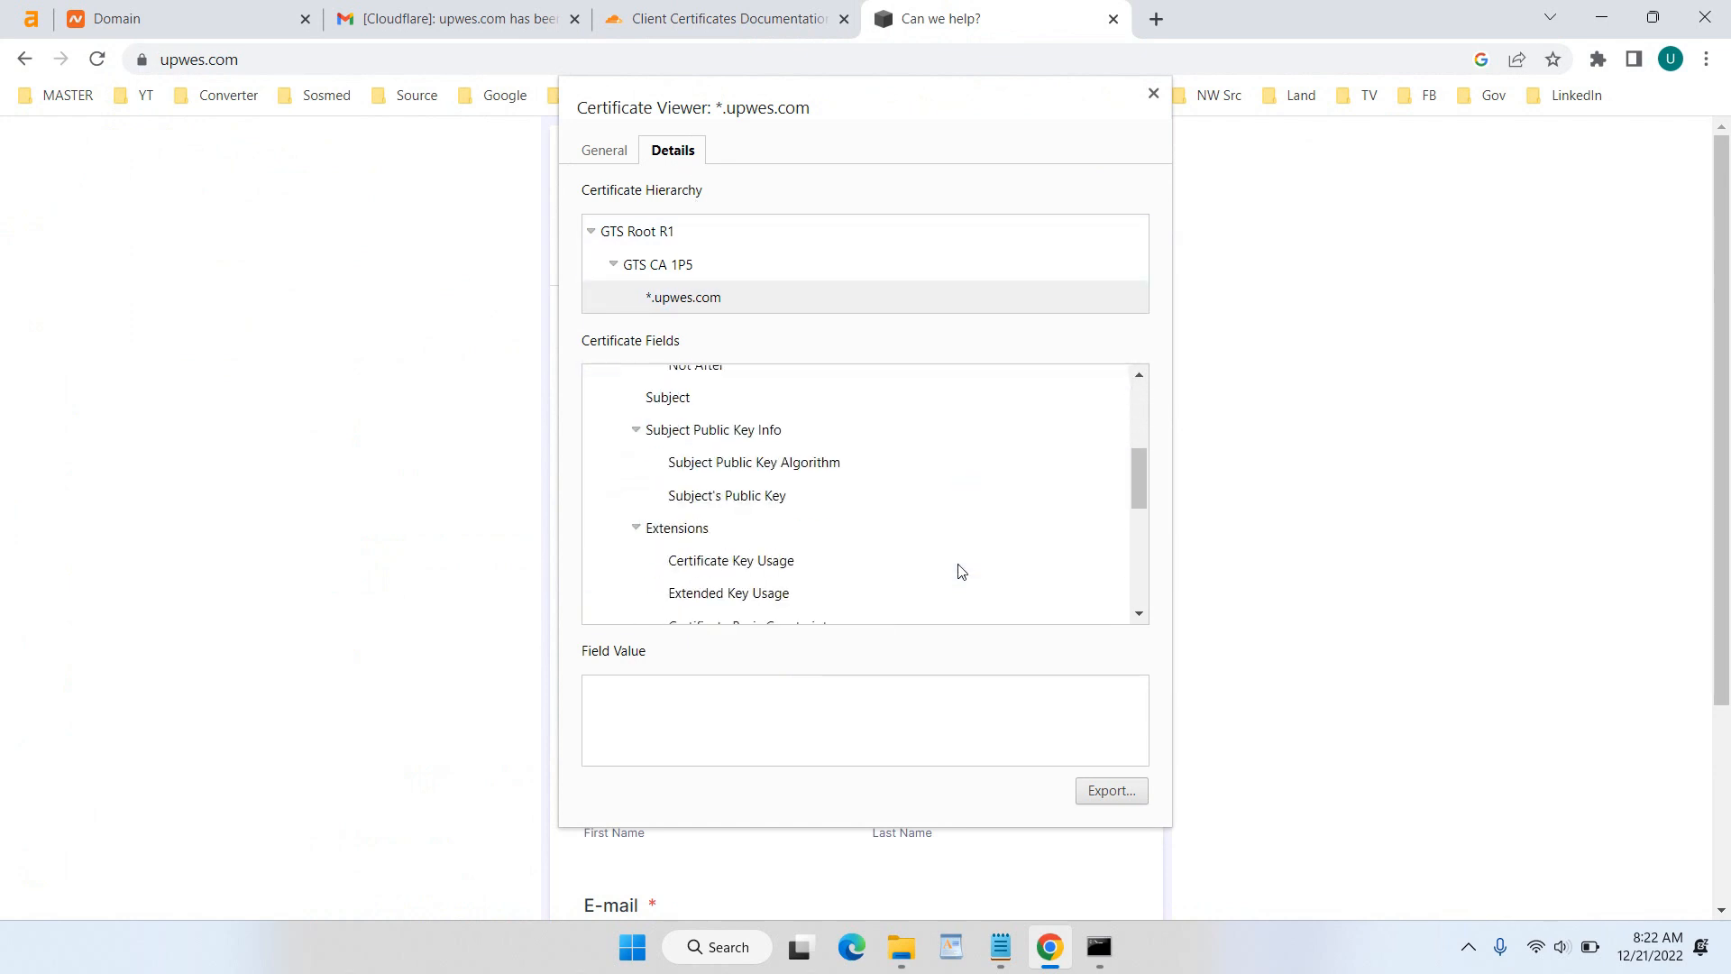
{"action": "scroll", "coordinate": [960, 482], "scroll_direction": "down", "scroll_amount": 3}
{"action": "scroll", "coordinate": [960, 483], "scroll_direction": "up", "scroll_amount": 6}
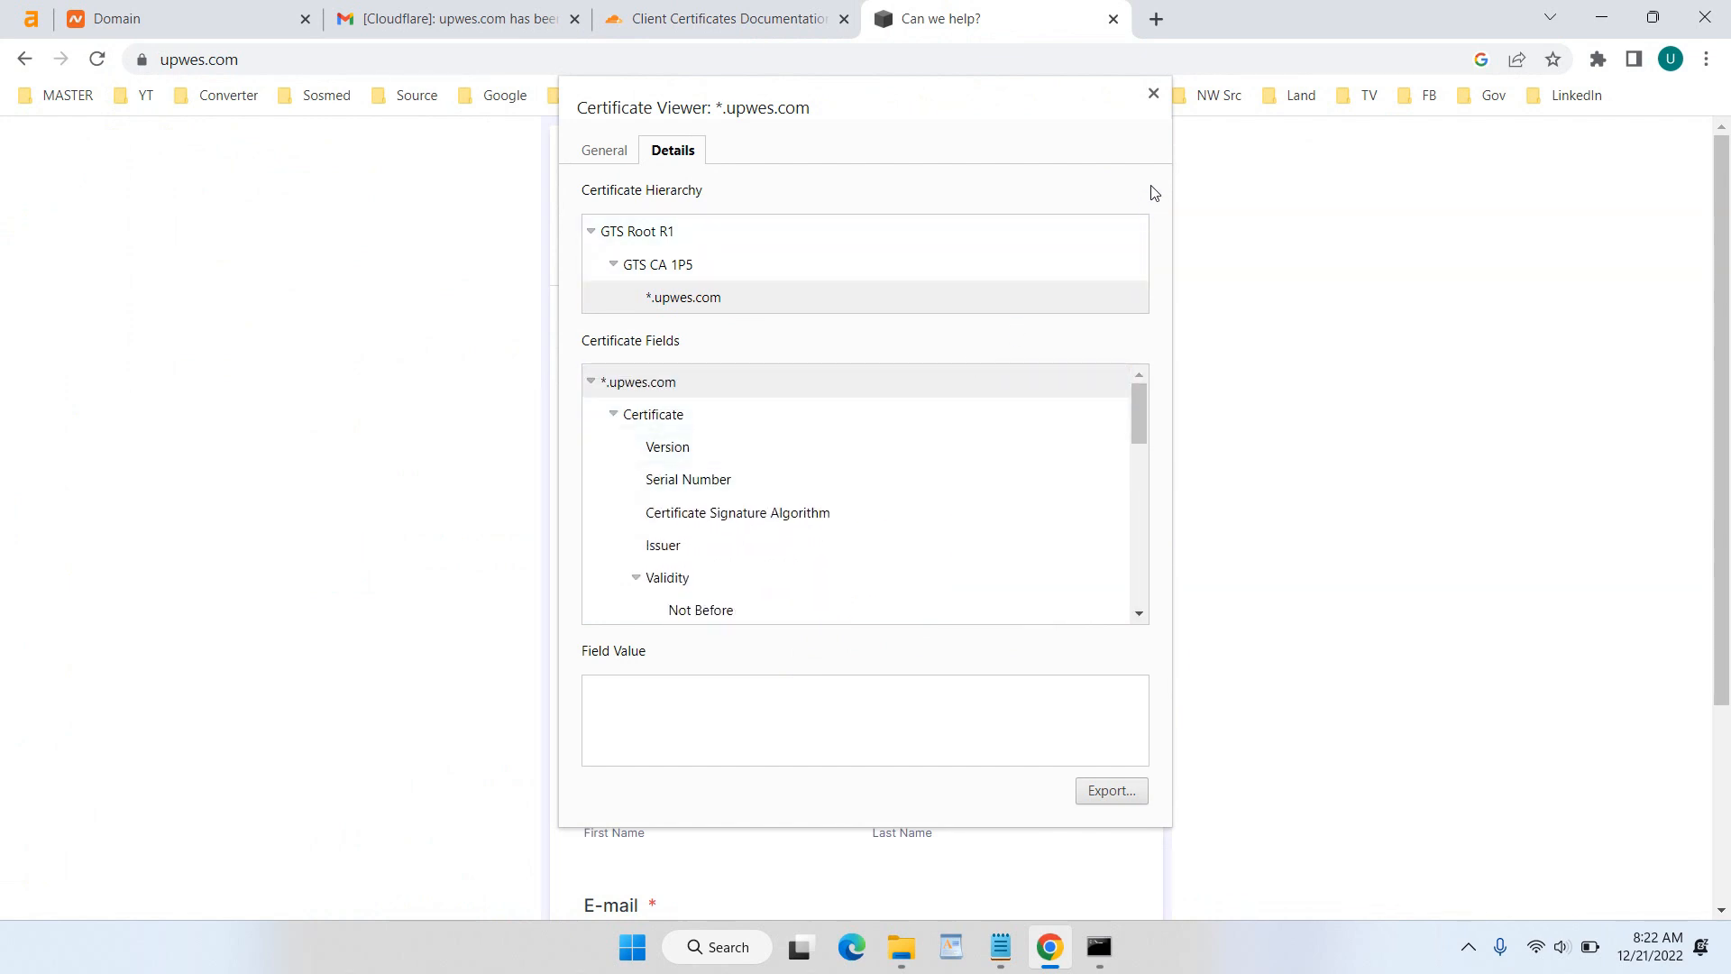
{"action": "left_click", "coordinate": [1154, 94]}
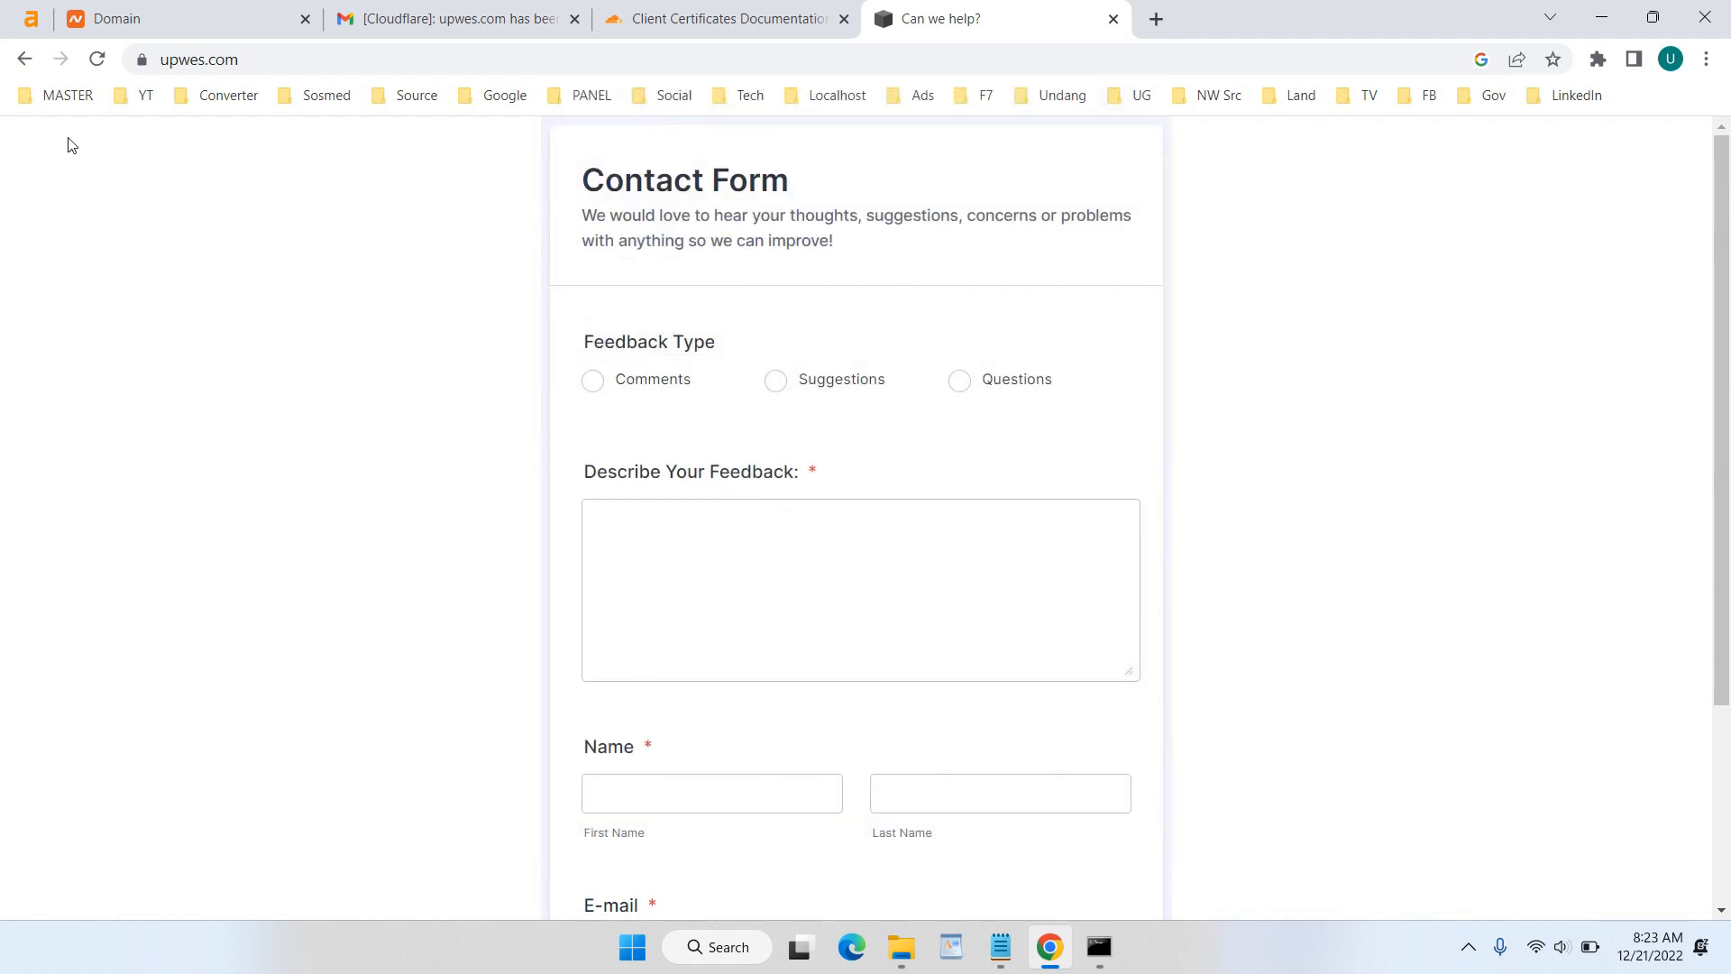